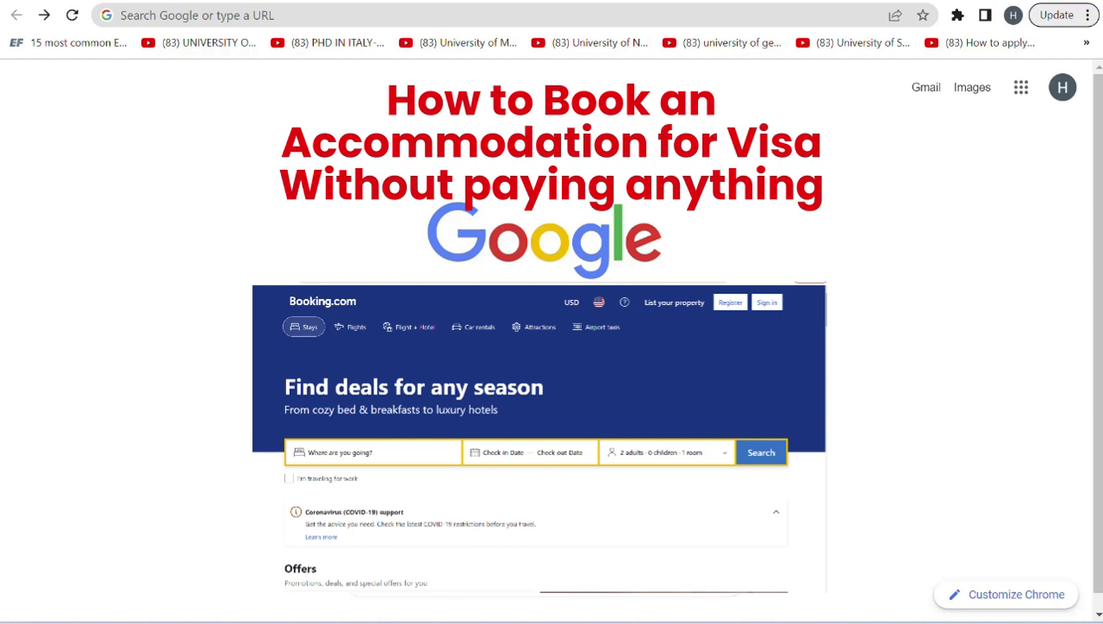
Go to booking.com in Chrome through the official-site address bar suggestion
left_click(607, 15)
type("booking")
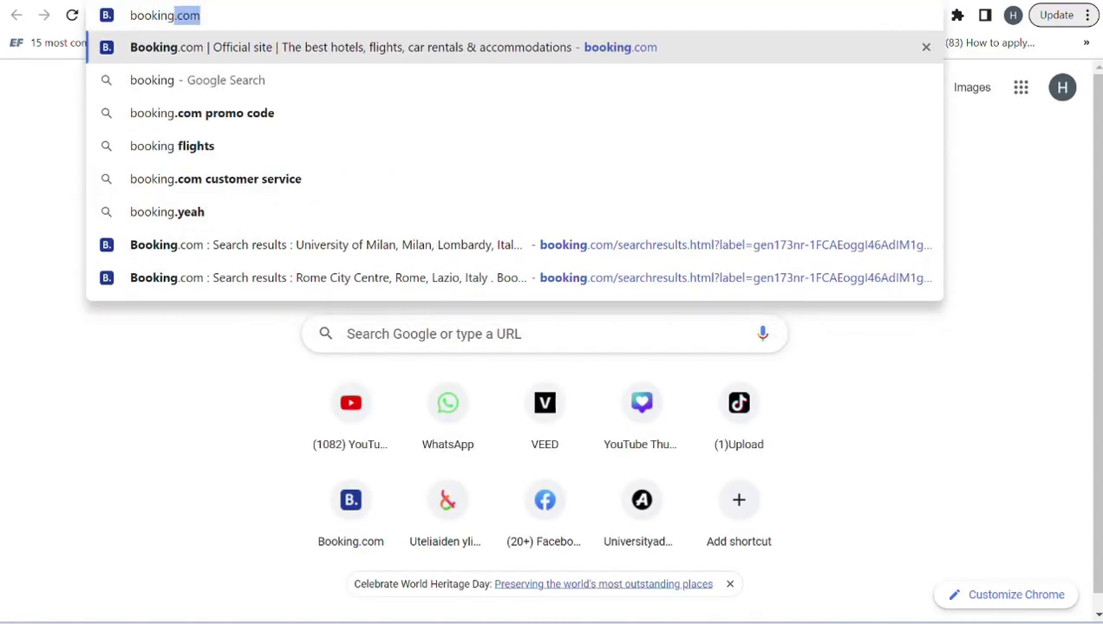
key("BackSpace")
key("BackSpace")
key("BackSpace")
key("BackSpace")
type("booking.com")
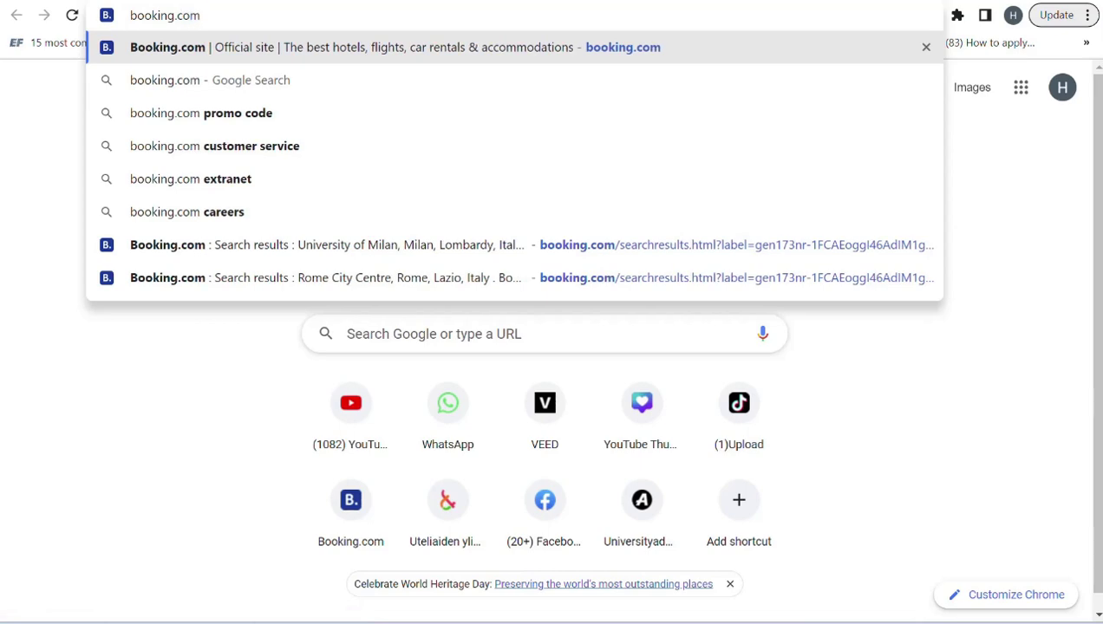
left_click(429, 49)
scroll(1091, 611, "down", 2)
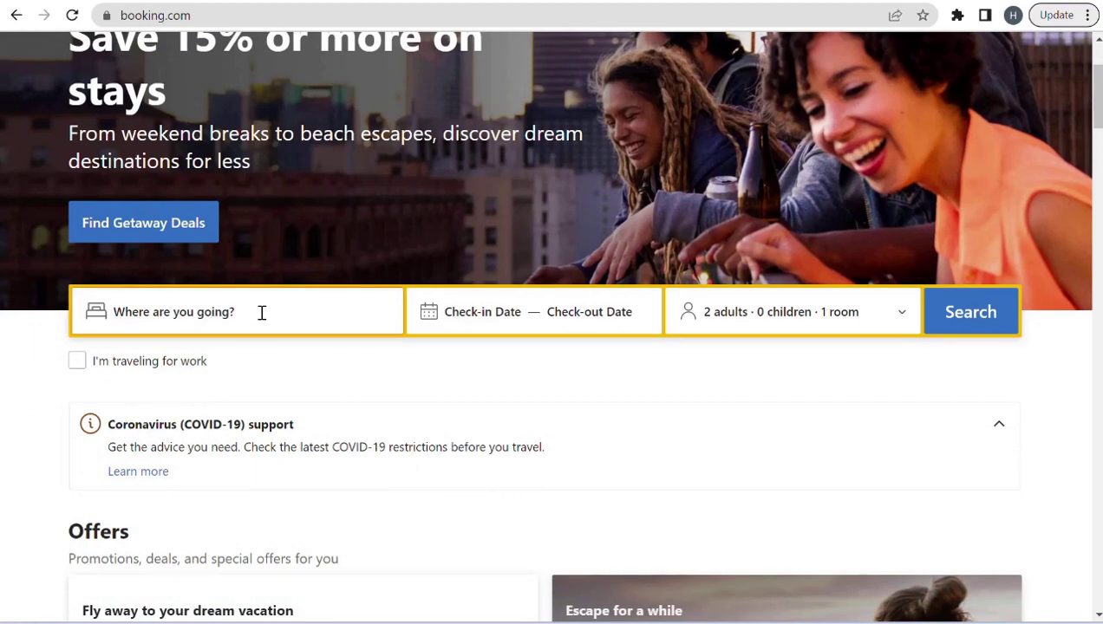
Set the destination to Rome, Lazio, Italy
left_click(268, 316)
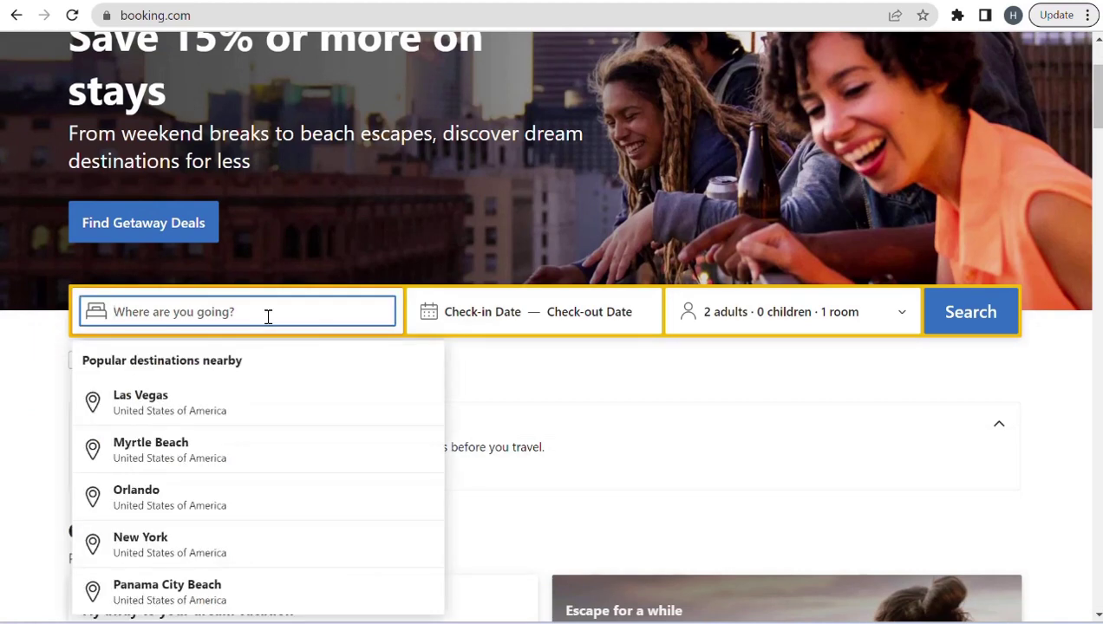
type("rome")
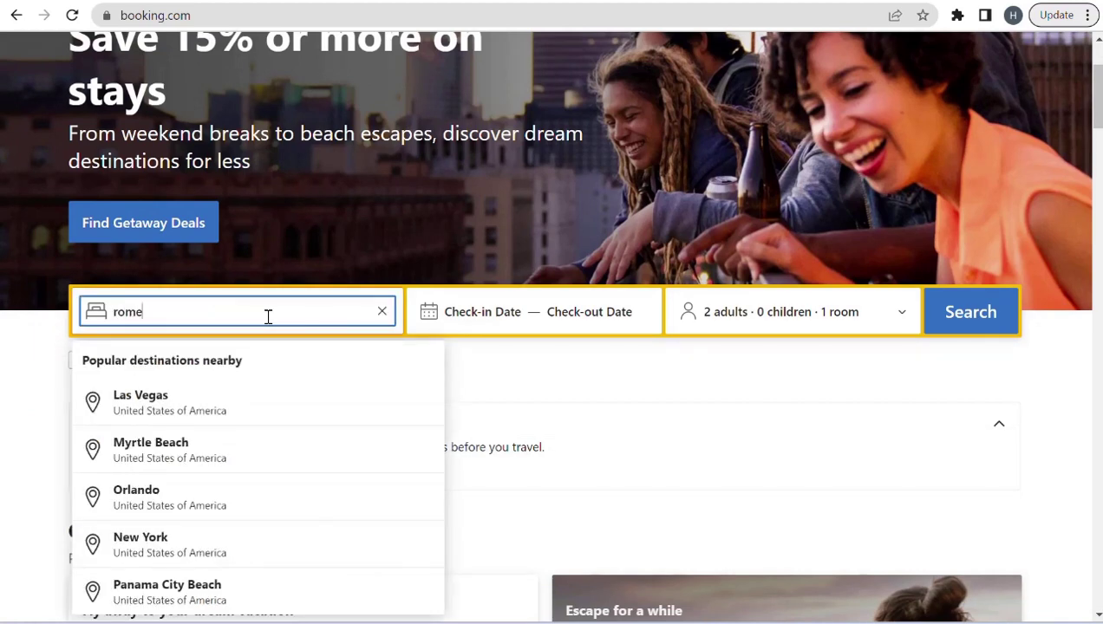
left_click(161, 364)
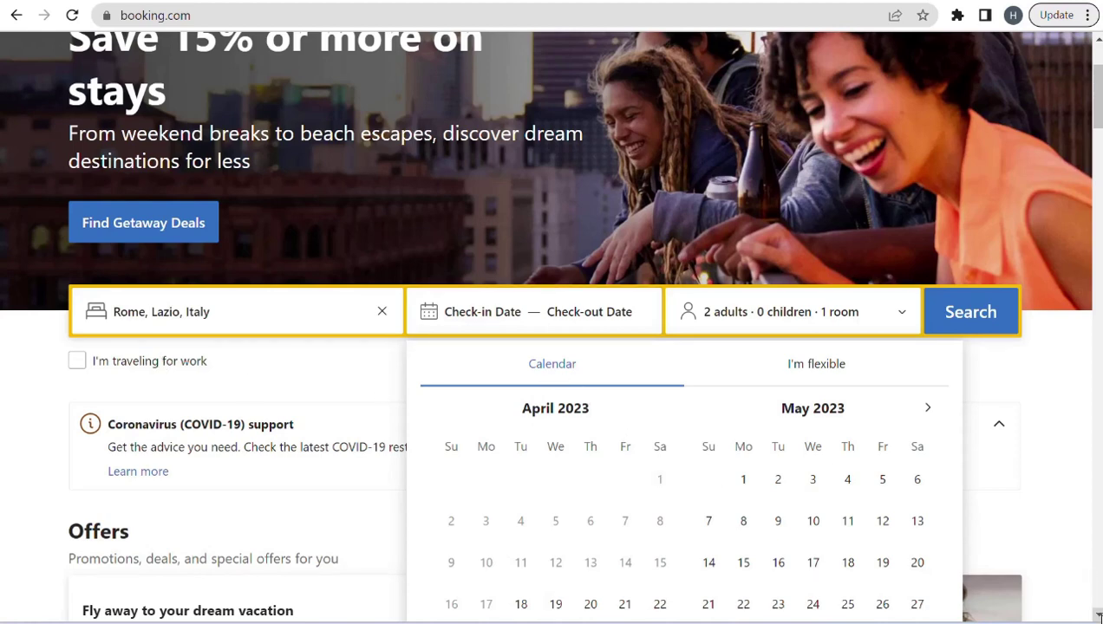
scroll(589, 459, "down", 1)
scroll(590, 459, "down", 1)
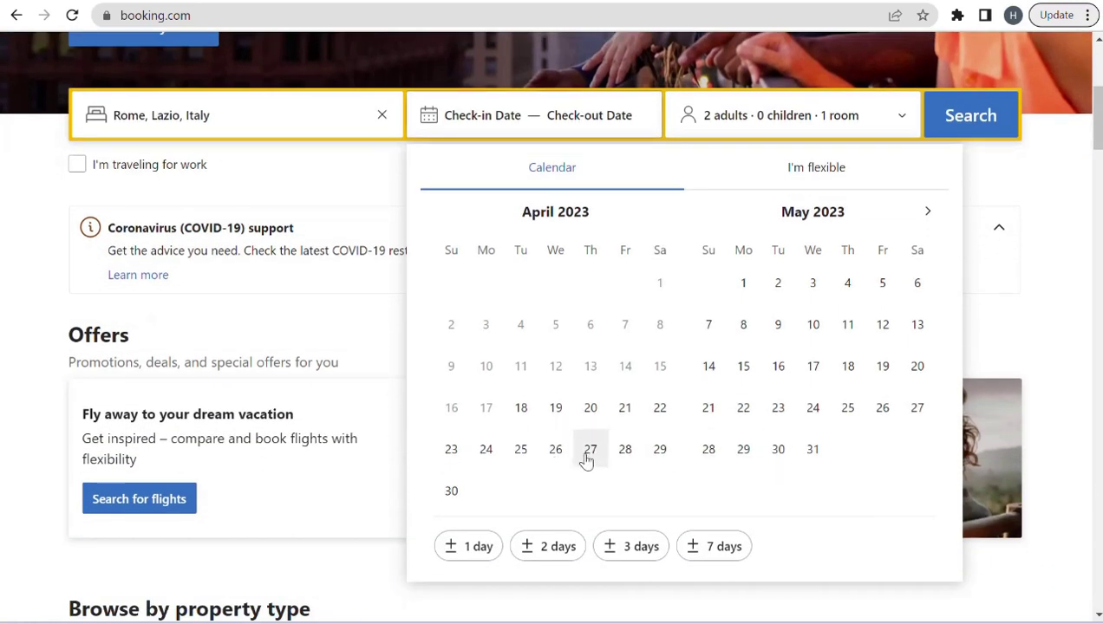
Choose May 24 check-in and June 23 check-out, then run the search
left_click(816, 409)
left_click(928, 212)
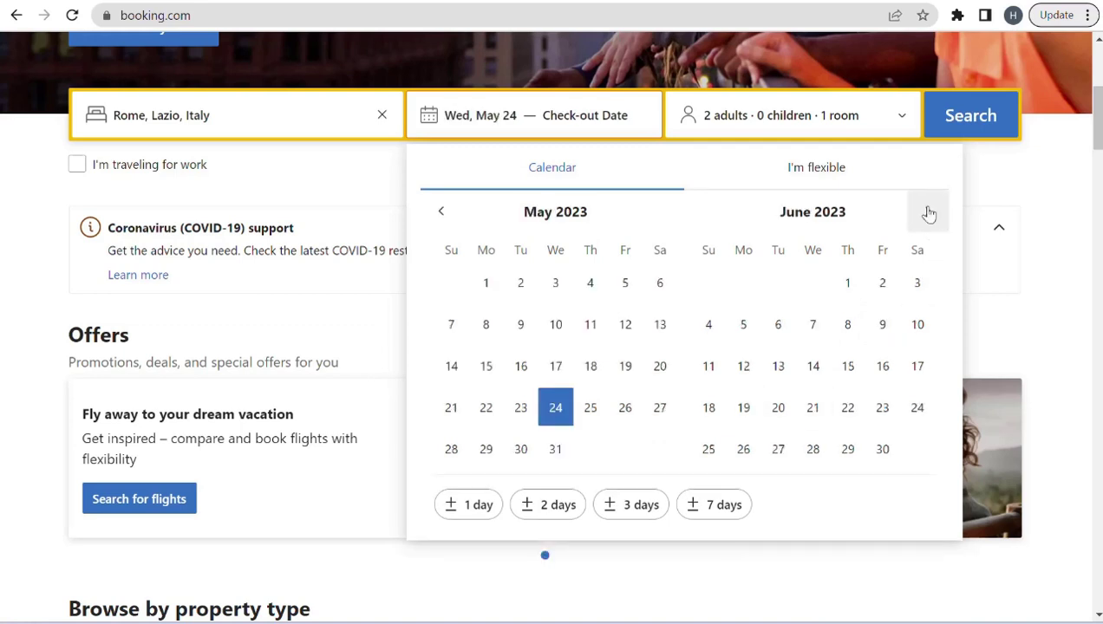
left_click(883, 414)
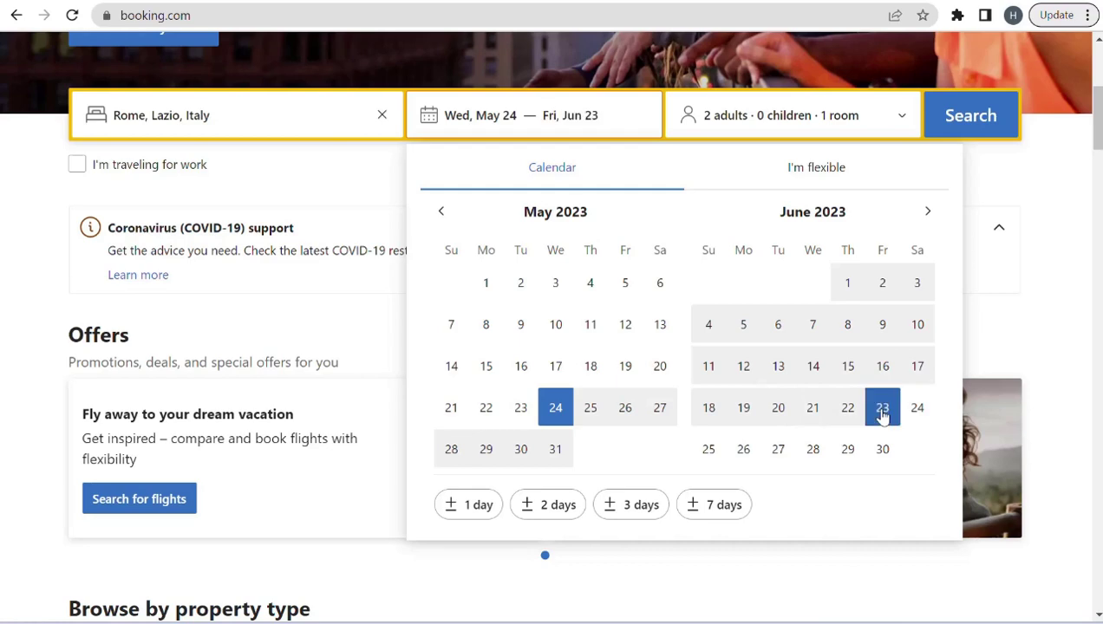
left_click(959, 119)
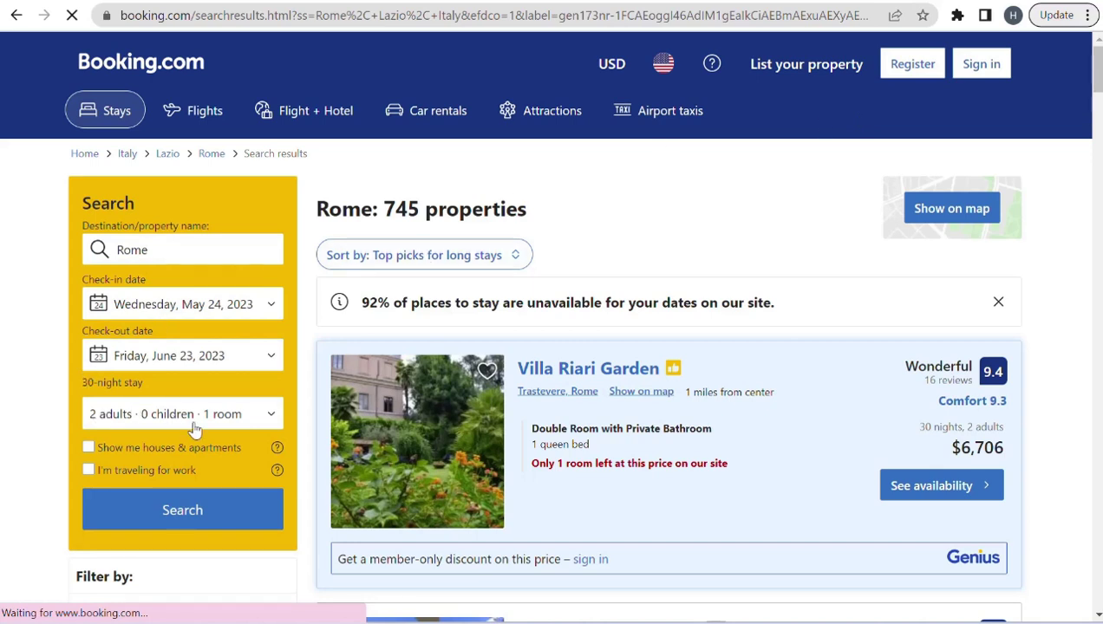
Change the guests to 1 adult in one room and rerun the Rome search
left_click(199, 421)
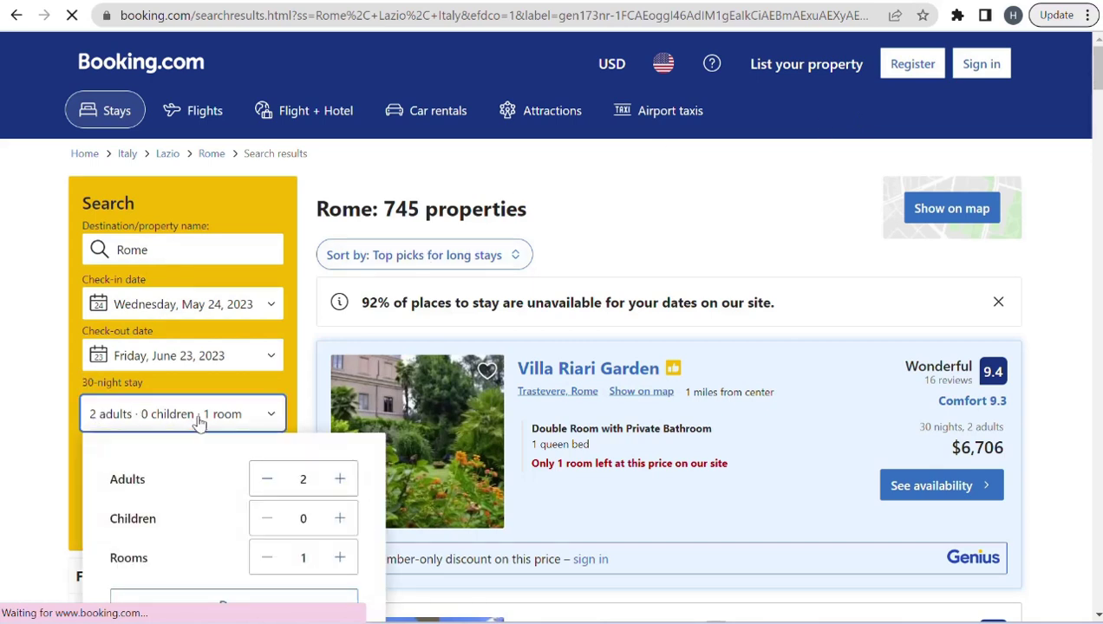
left_click(267, 479)
left_click(261, 605)
left_click(182, 511)
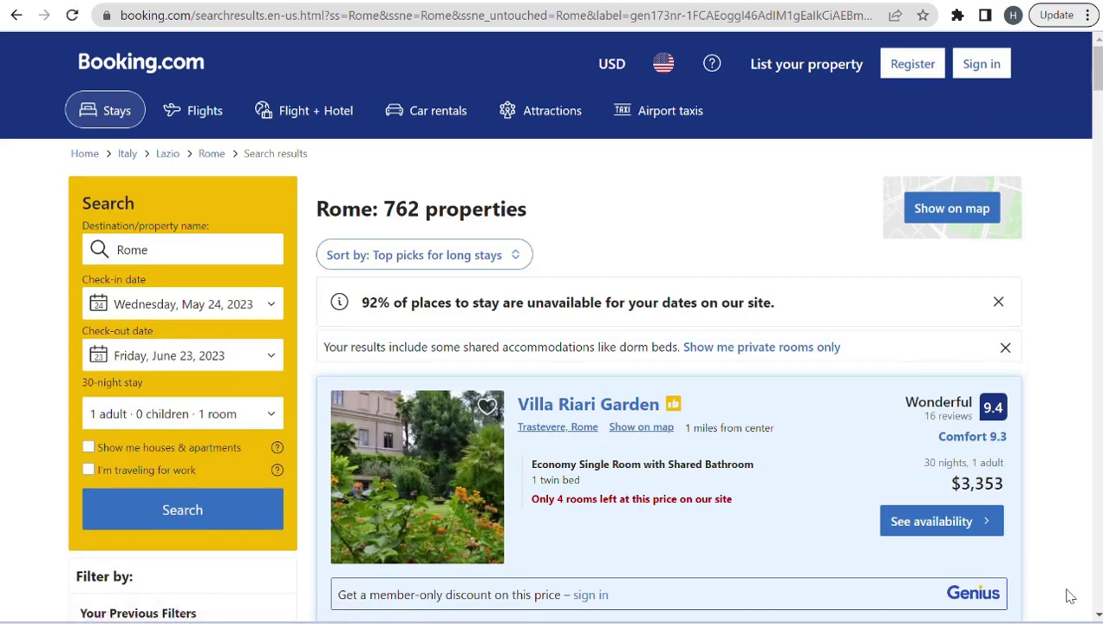
Filter the Rome results to free cancellation only
scroll(1099, 614, "down", 4)
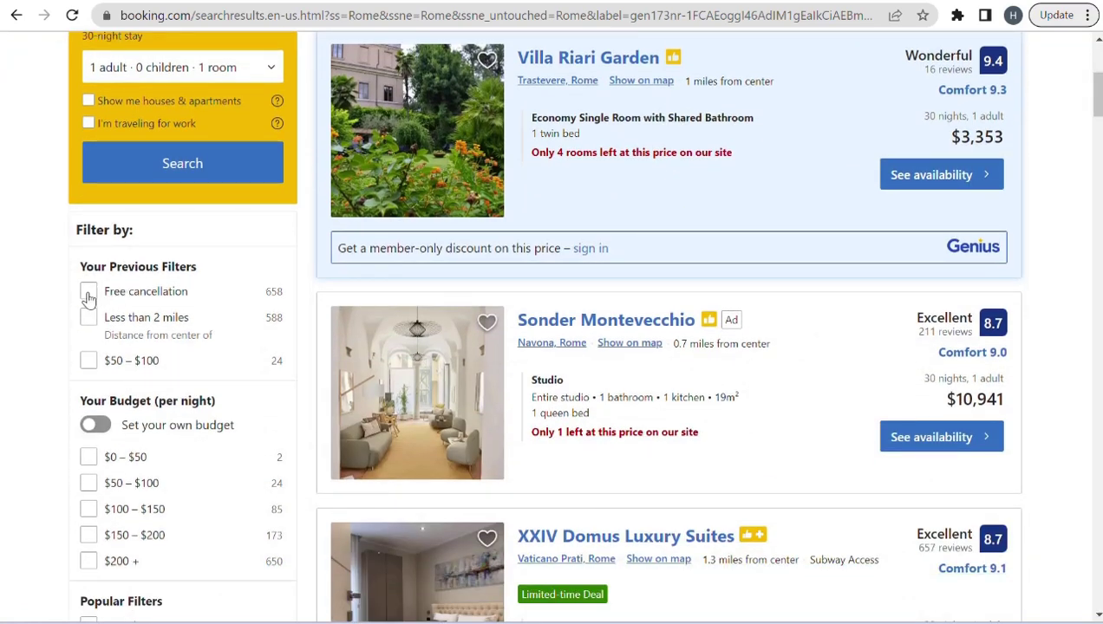
left_click(89, 293)
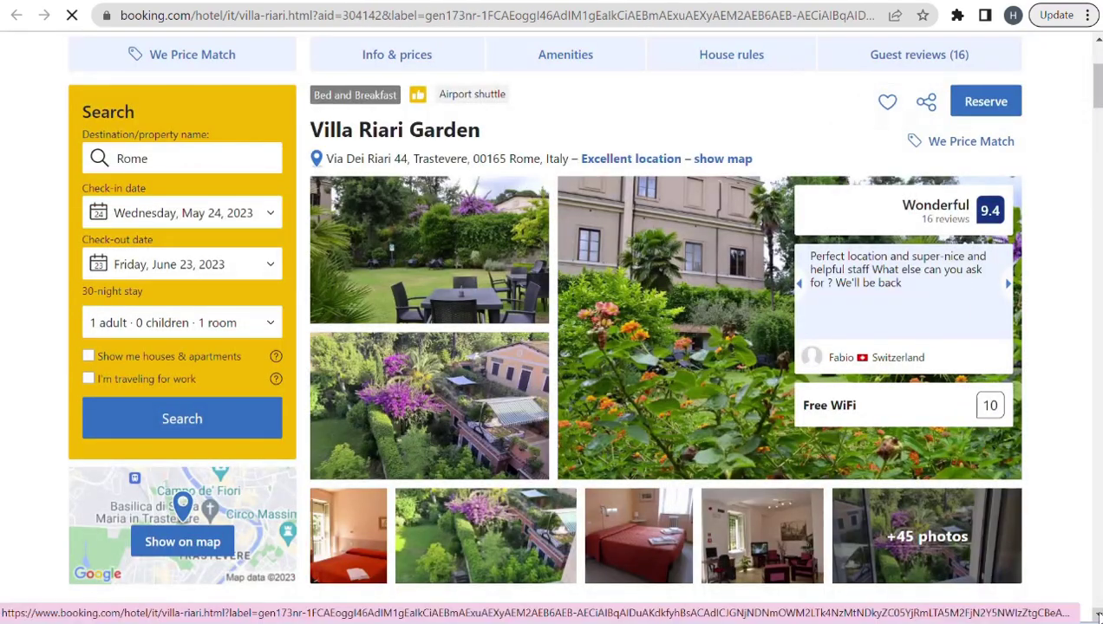
Select one free-cancellation Economy Single Room at Villa Riari Garden and reserve it
left_click(1098, 615)
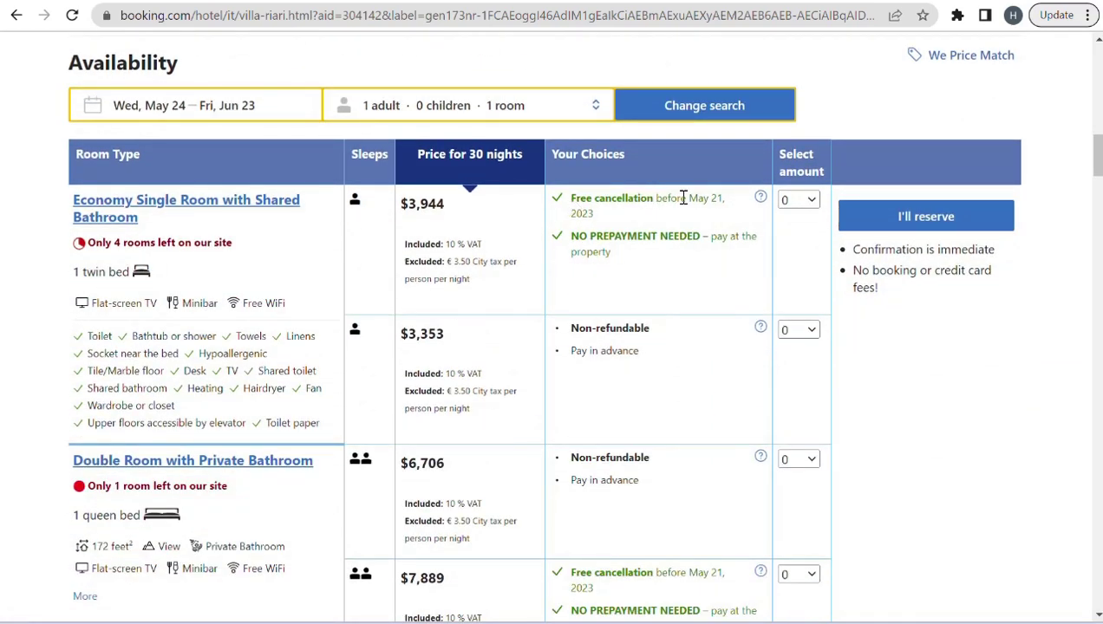
mouse_move(692, 199)
left_mouse_down()
mouse_move(625, 230)
mouse_move(595, 214)
left_mouse_up()
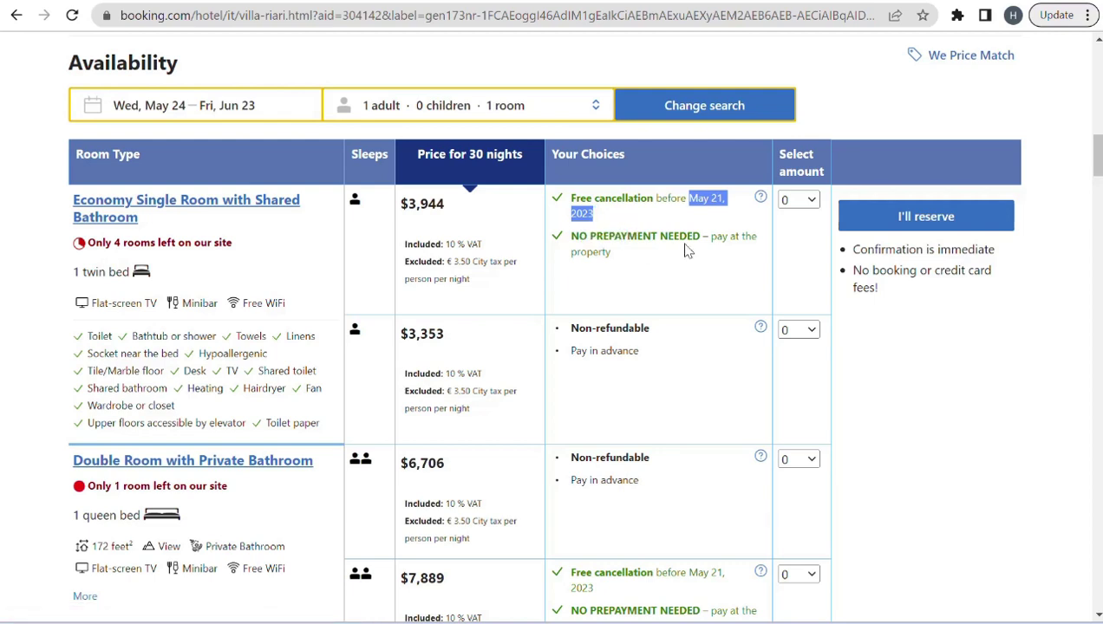
left_click(812, 207)
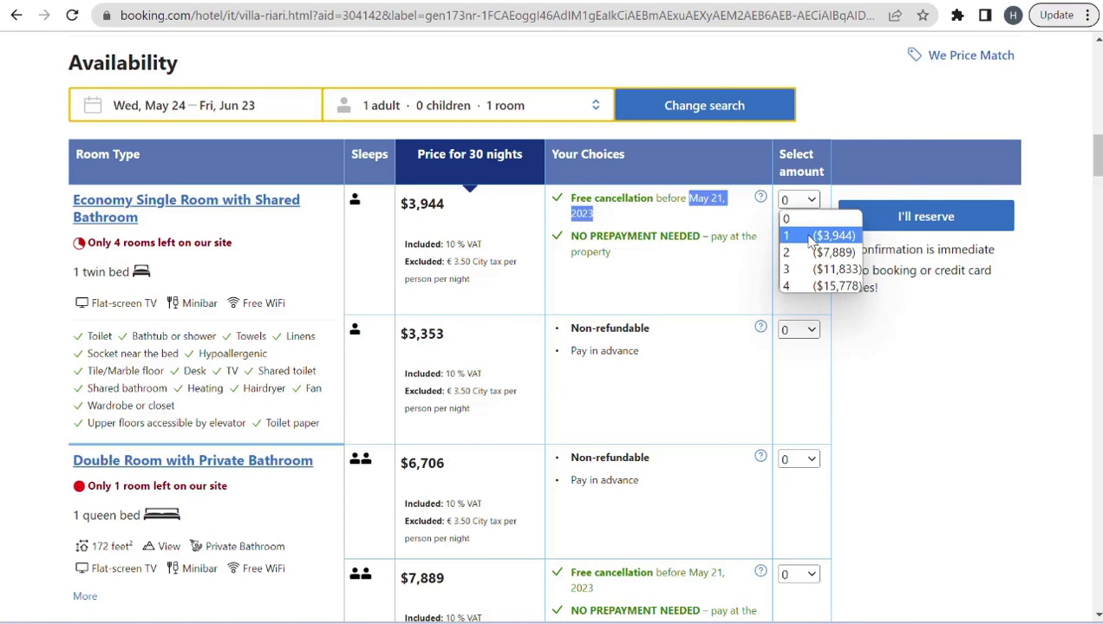
left_click(813, 241)
left_click(948, 271)
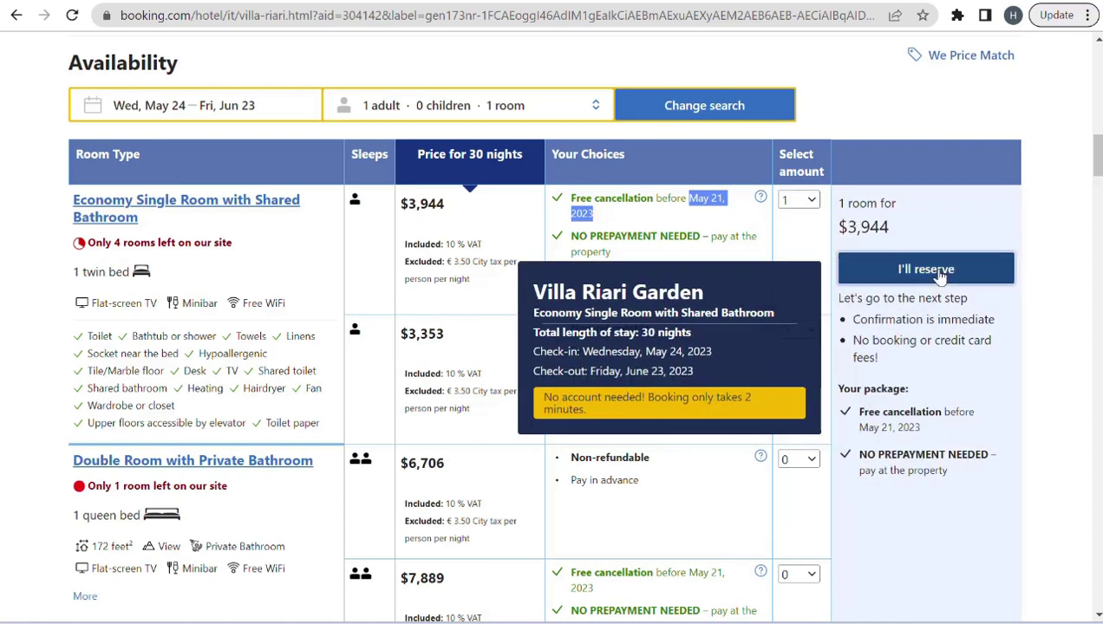
left_click(941, 274)
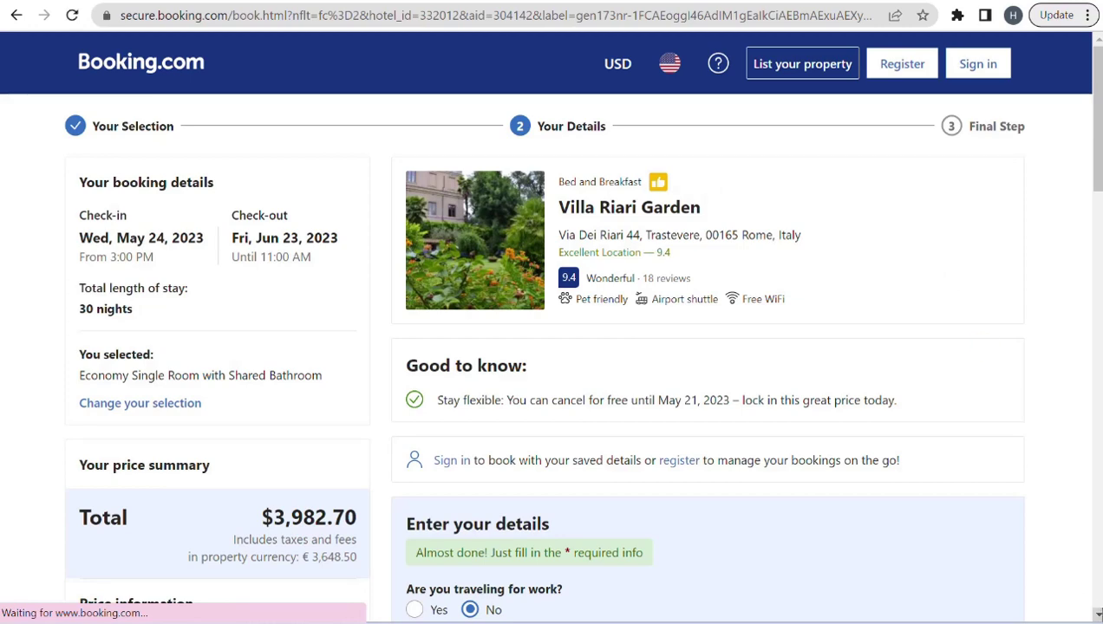
Enter the guest's first and last name in the details form
scroll(507, 292, "down", 1)
scroll(507, 292, "down", 4)
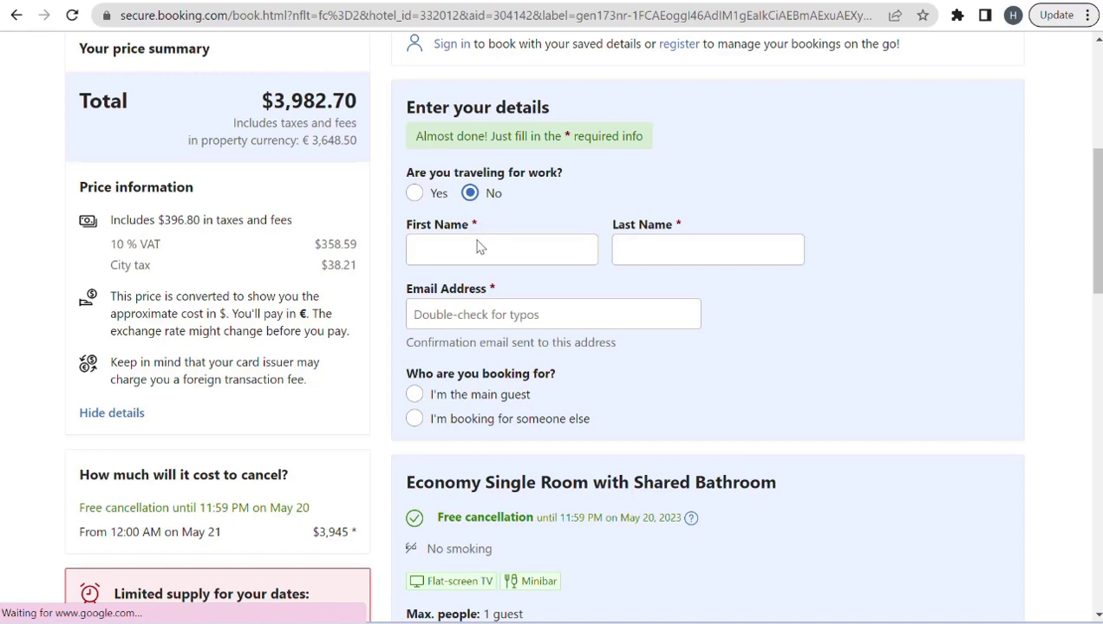
left_click(448, 249)
left_click(664, 250)
Fill in the saved gmail.com email address and mark the booker as main guest
left_click(502, 321)
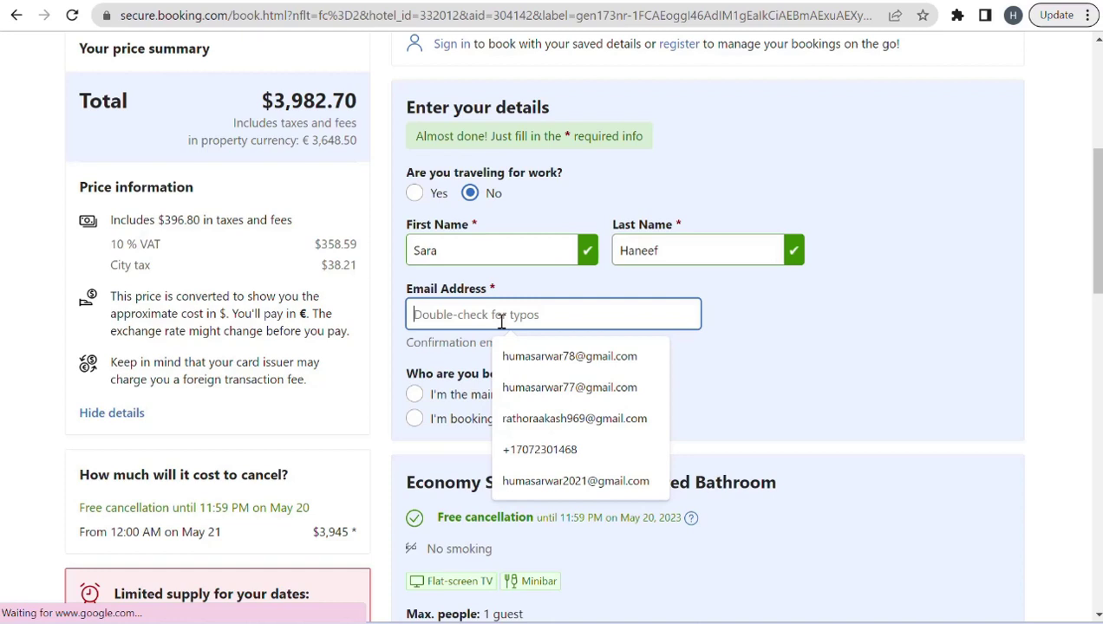
left_click(573, 483)
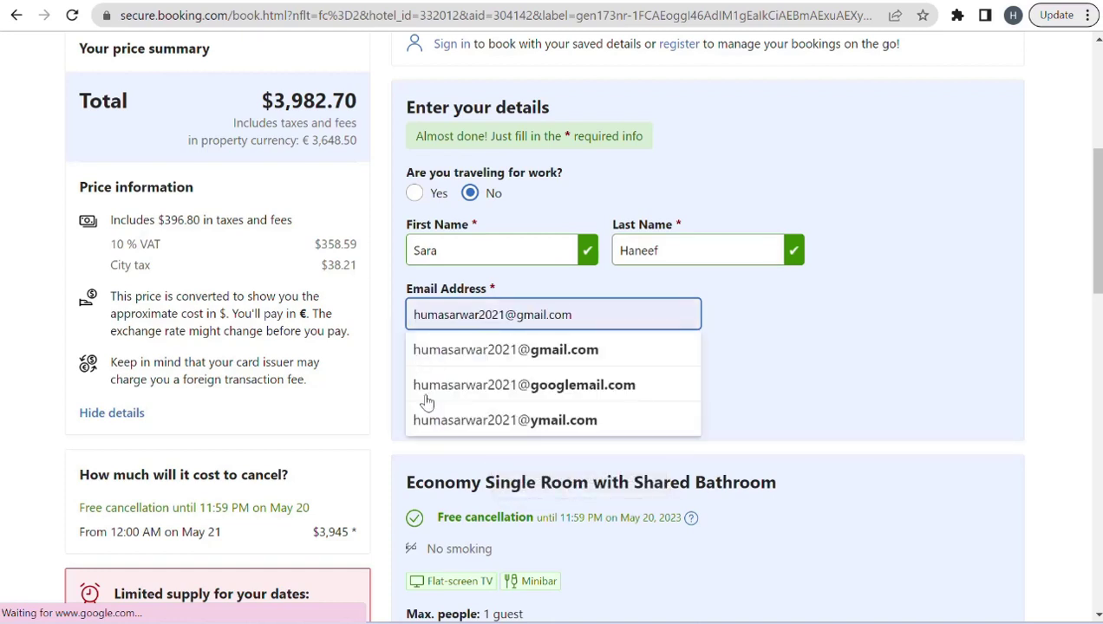
left_click(515, 368)
left_click(415, 395)
Choose 'I don't know' as the estimated arrival time and continue to Final details
scroll(1095, 616, "down", 2)
scroll(1095, 616, "down", 2)
scroll(1094, 612, "down", 2)
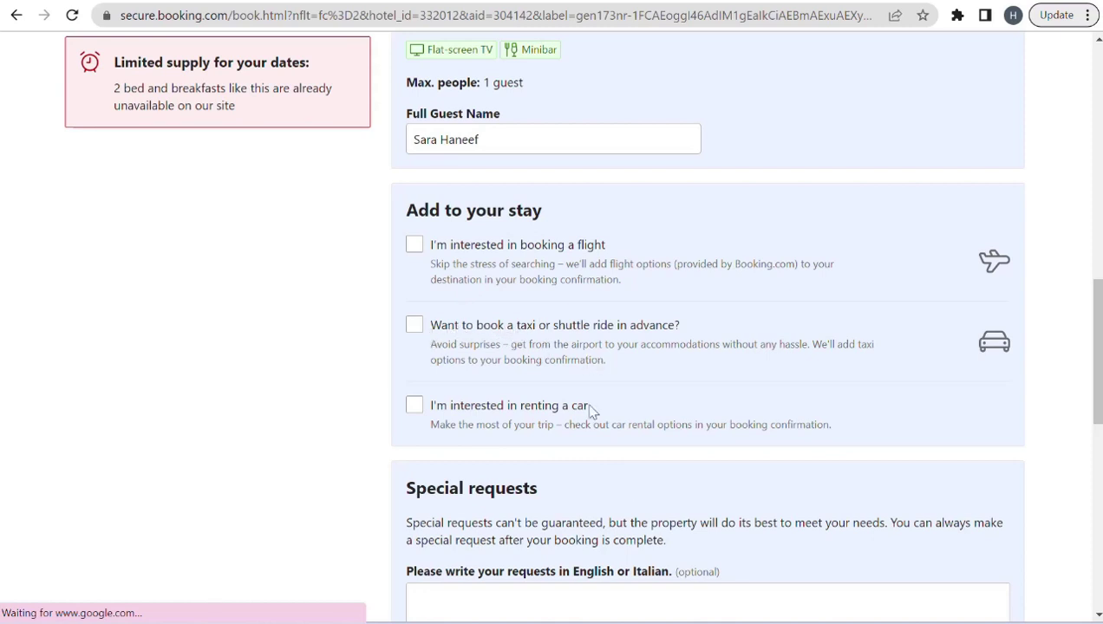
left_click(1097, 615)
scroll(1098, 614, "down", 3)
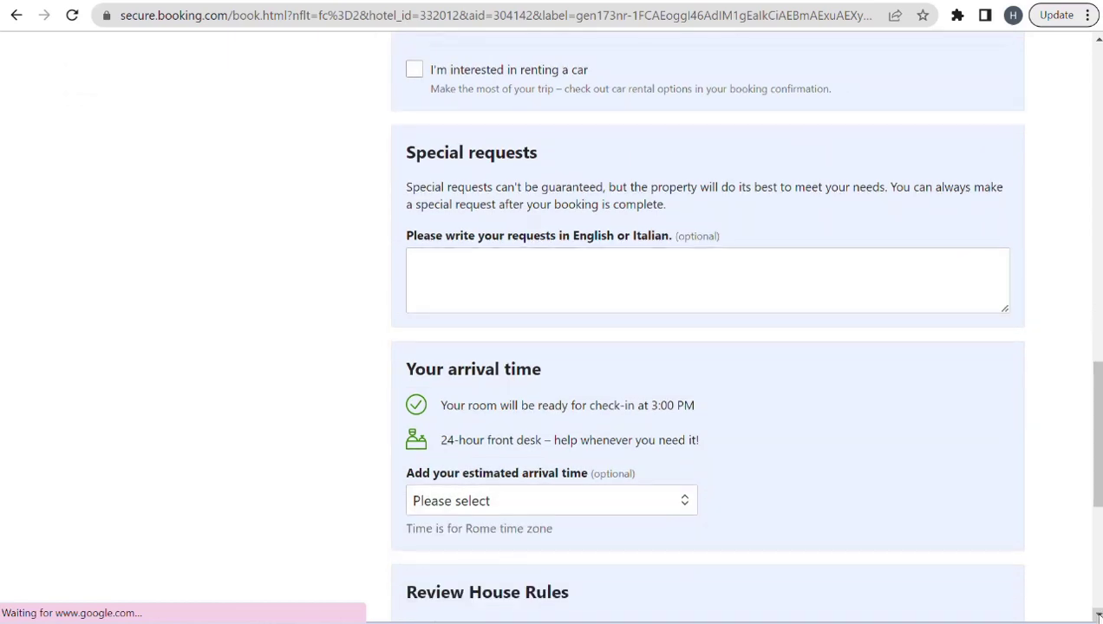
scroll(1098, 614, "down", 1)
scroll(1097, 614, "down", 3)
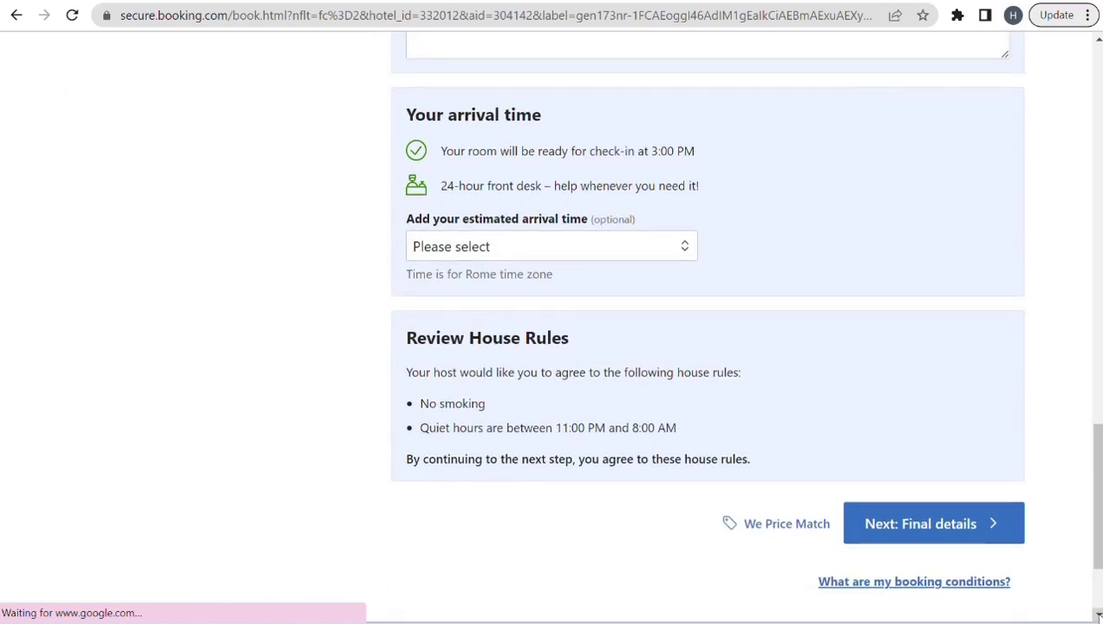
left_click(664, 252)
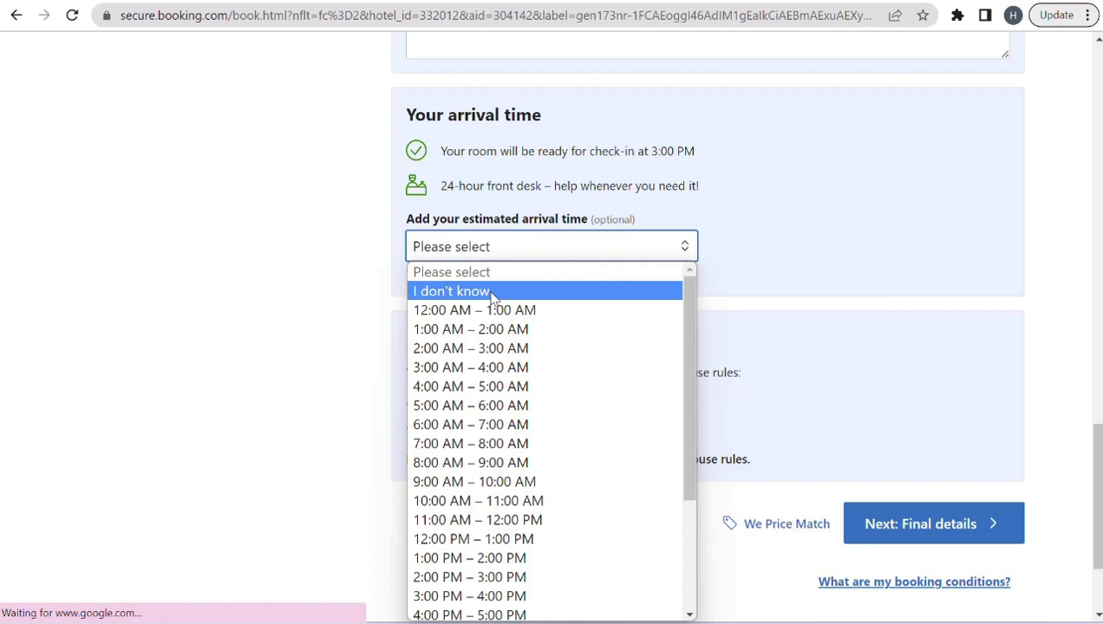
left_click(493, 298)
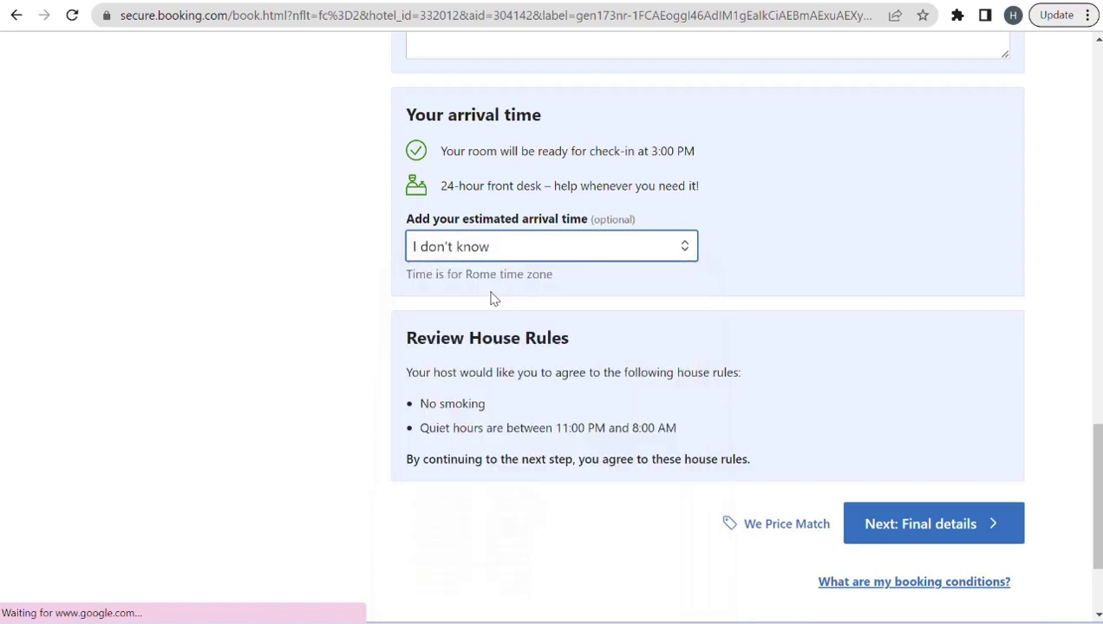
left_click(926, 525)
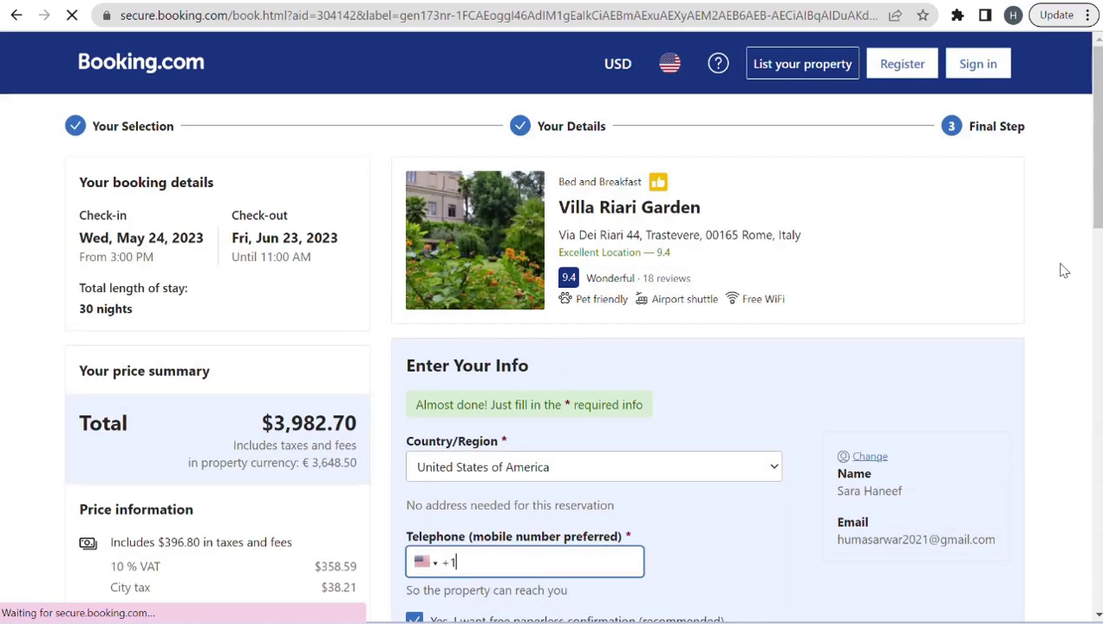
Set the country/region to Pakistan
left_click_drag(1098, 169, 1098, 204)
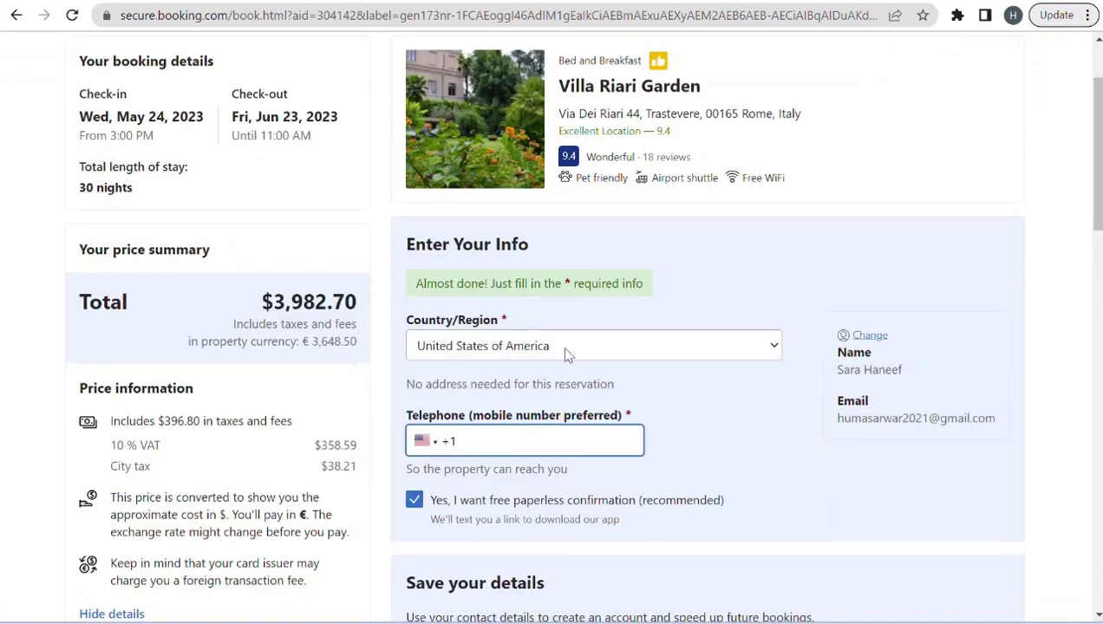
left_click(562, 348)
type("p")
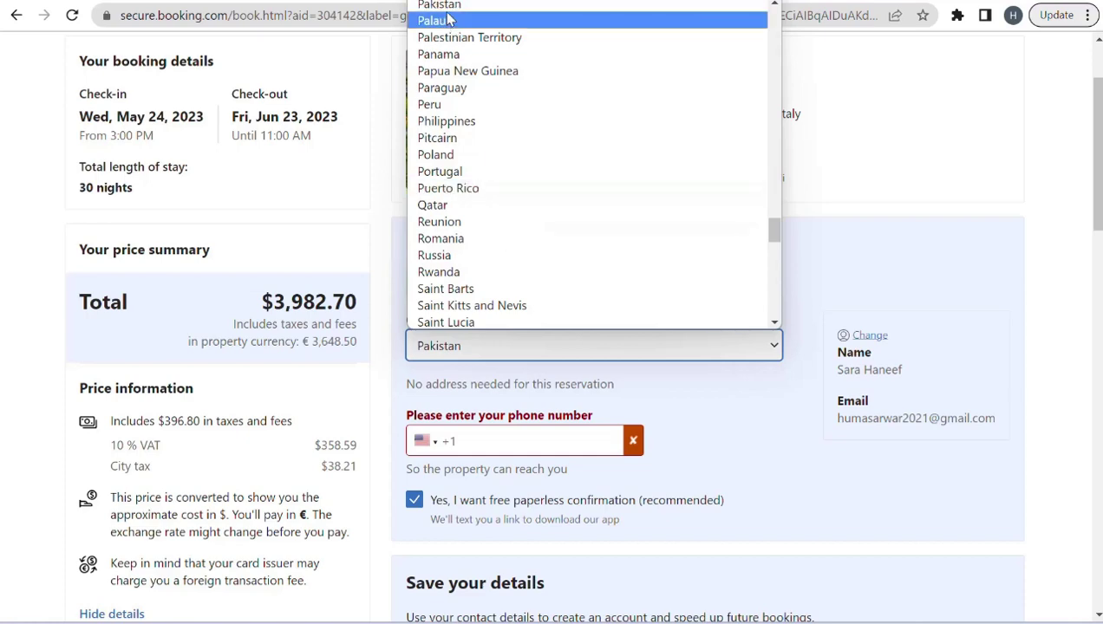
left_click(452, 7)
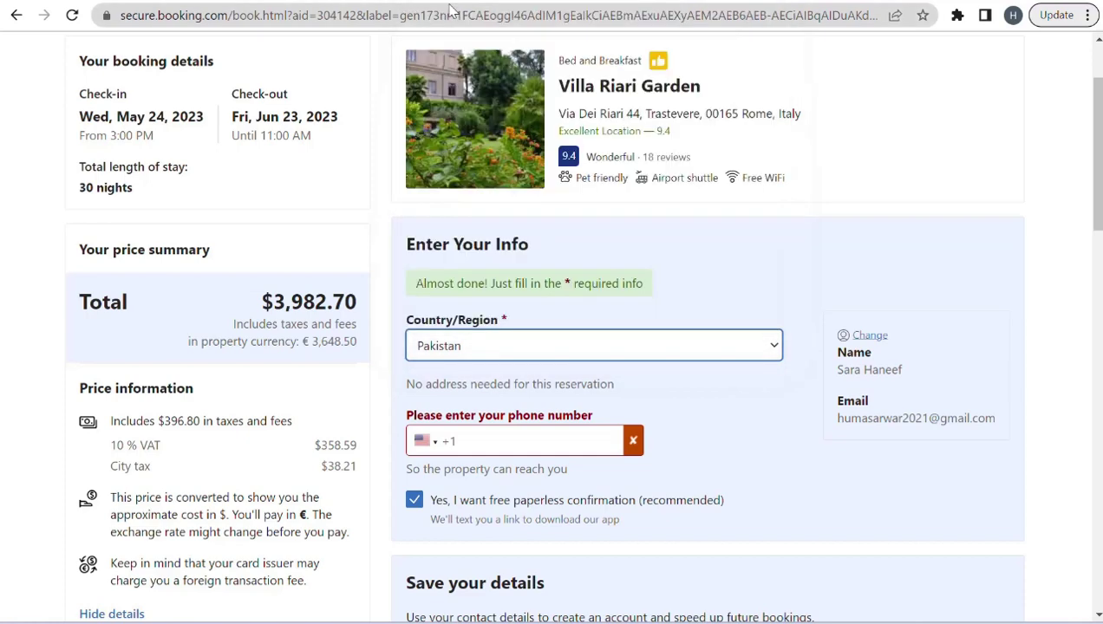
Set the phone code to Pakistan +92 and enter the corrected mobile number
left_click(441, 444)
left_click(431, 453)
key("p")
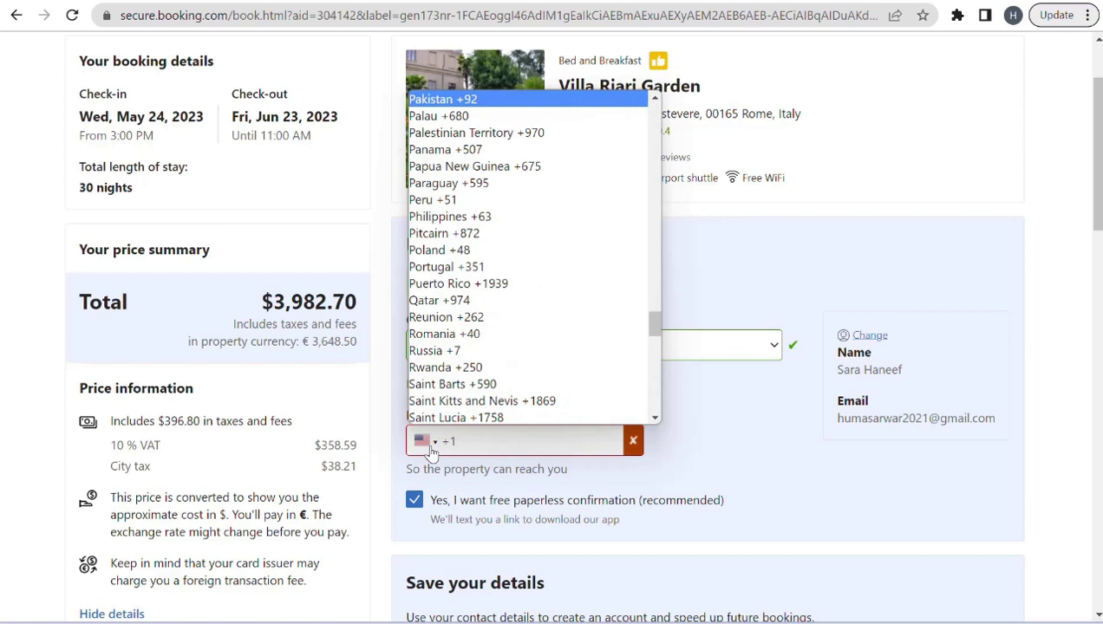
left_click(440, 101)
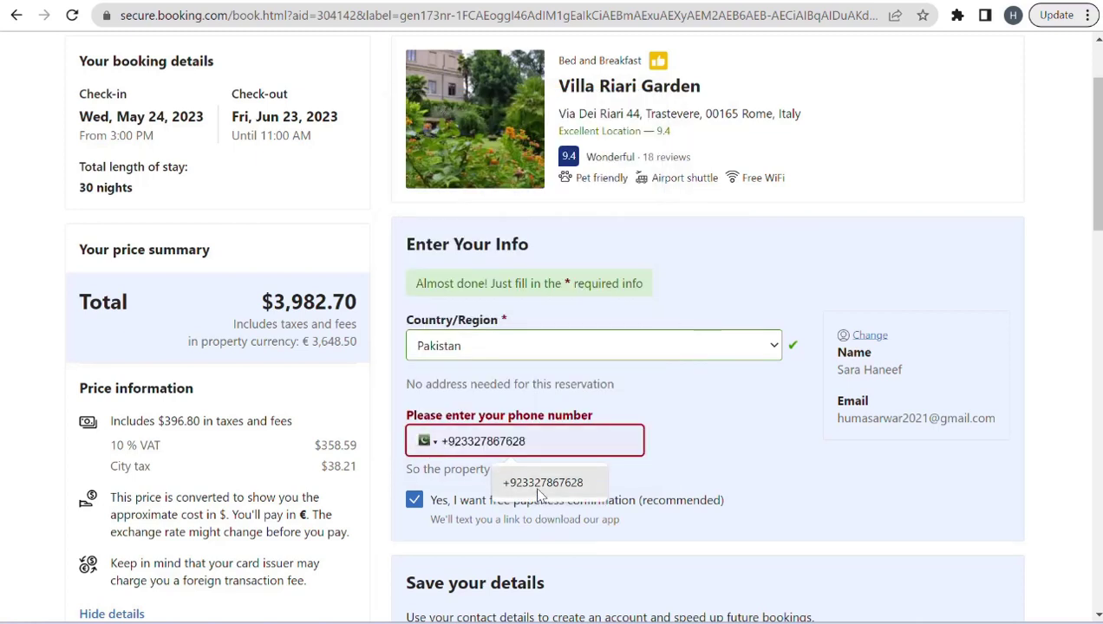
left_click(538, 494)
left_click(552, 431)
key("BackSpace")
key("BackSpace")
key("BackSpace")
key("BackSpace")
key("BackSpace")
key("BackSpace")
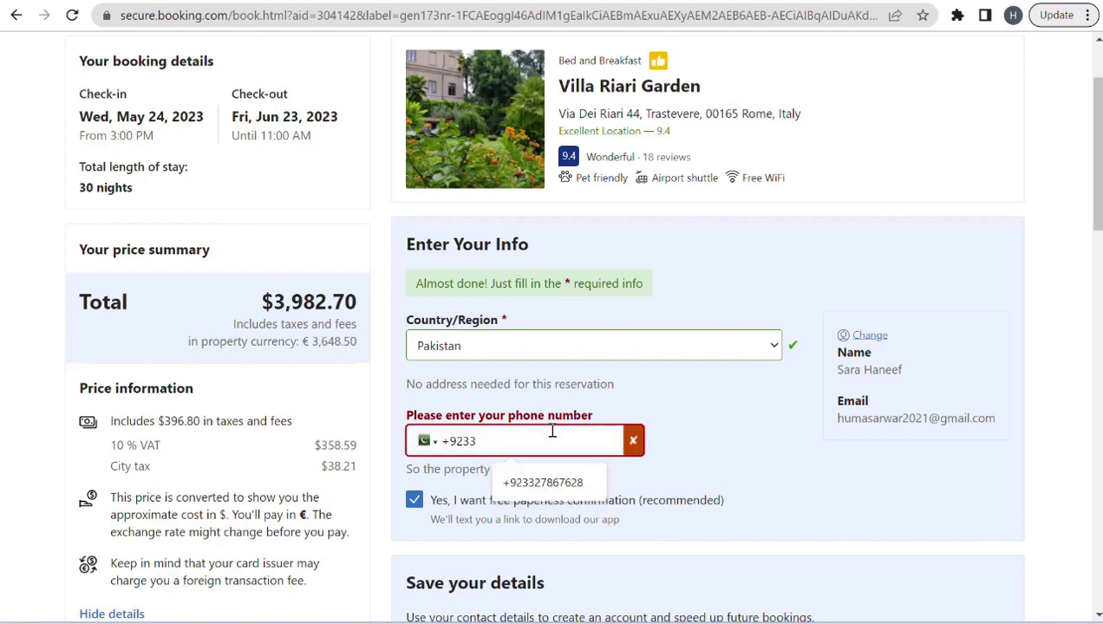
type("47867628")
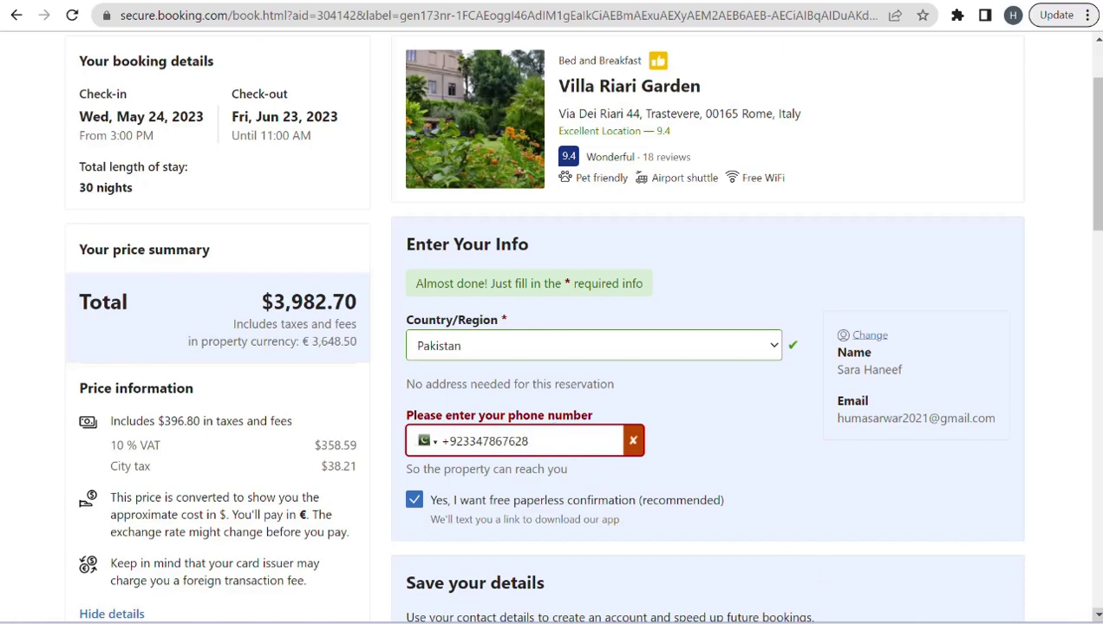
Review the payment section showing Pay at the property with a new card form
scroll(1092, 610, "down", 2)
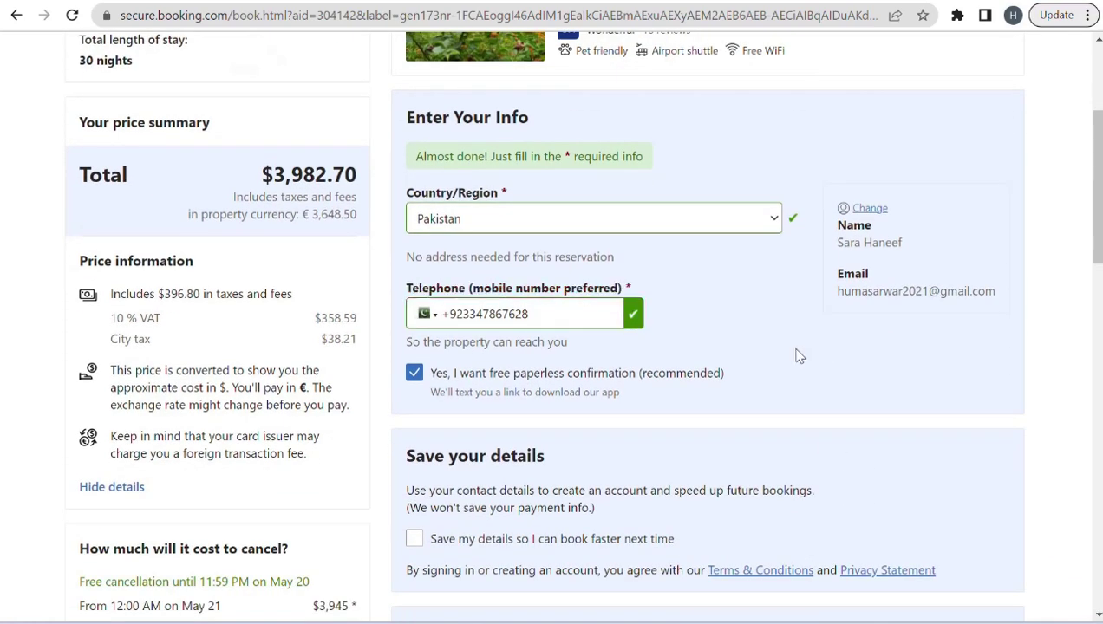
left_click(1098, 616)
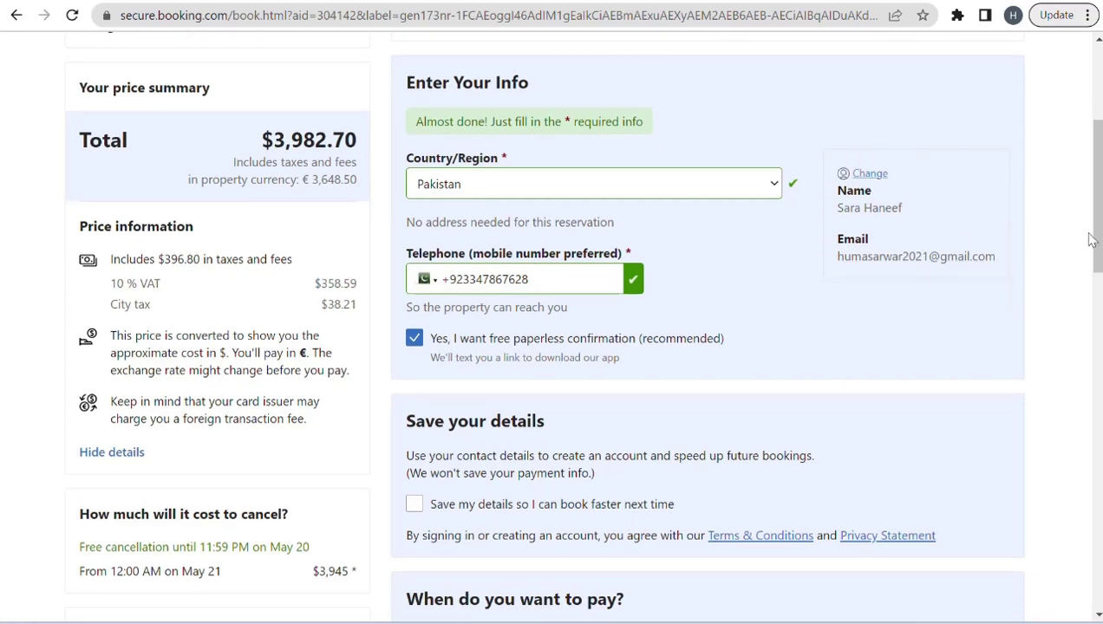
left_click_drag(1096, 234, 1096, 323)
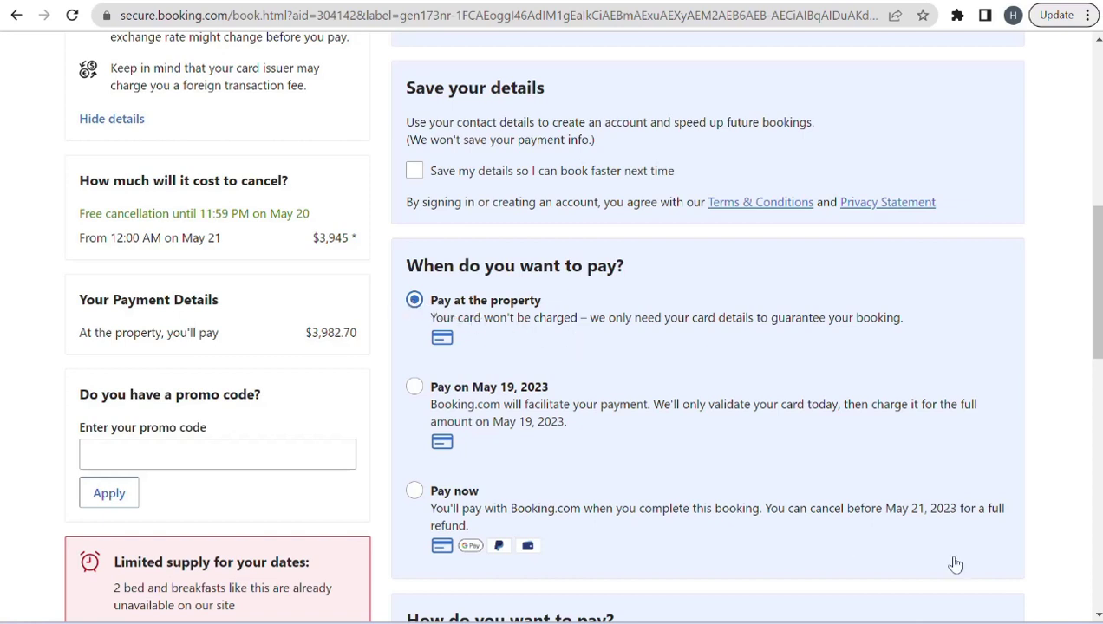
scroll(1050, 325, "down", 1)
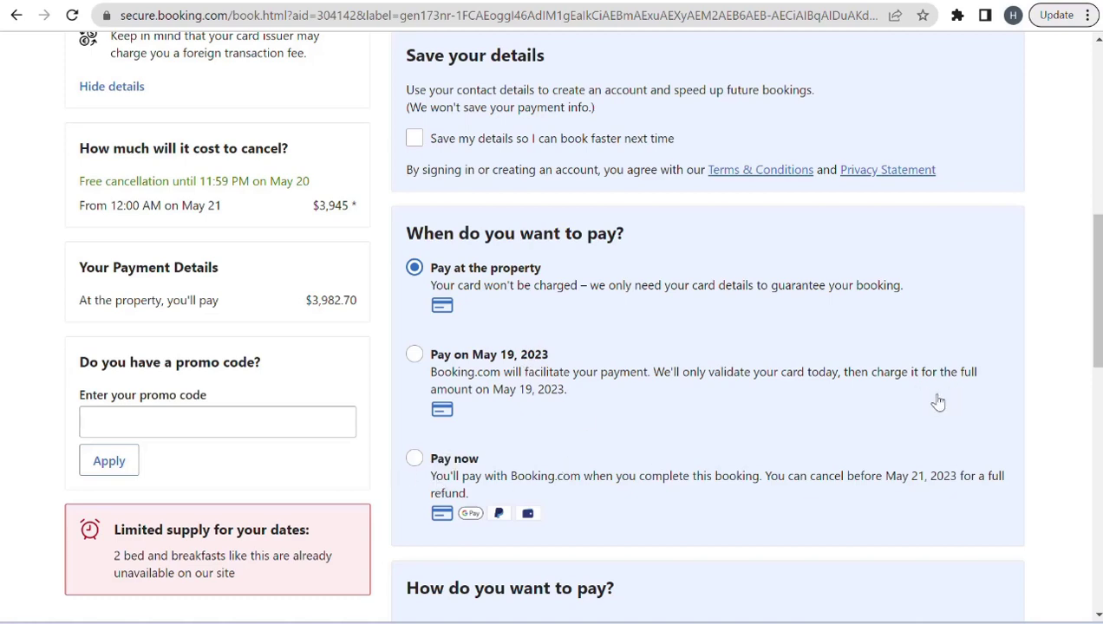
left_click_drag(1097, 334, 1099, 475)
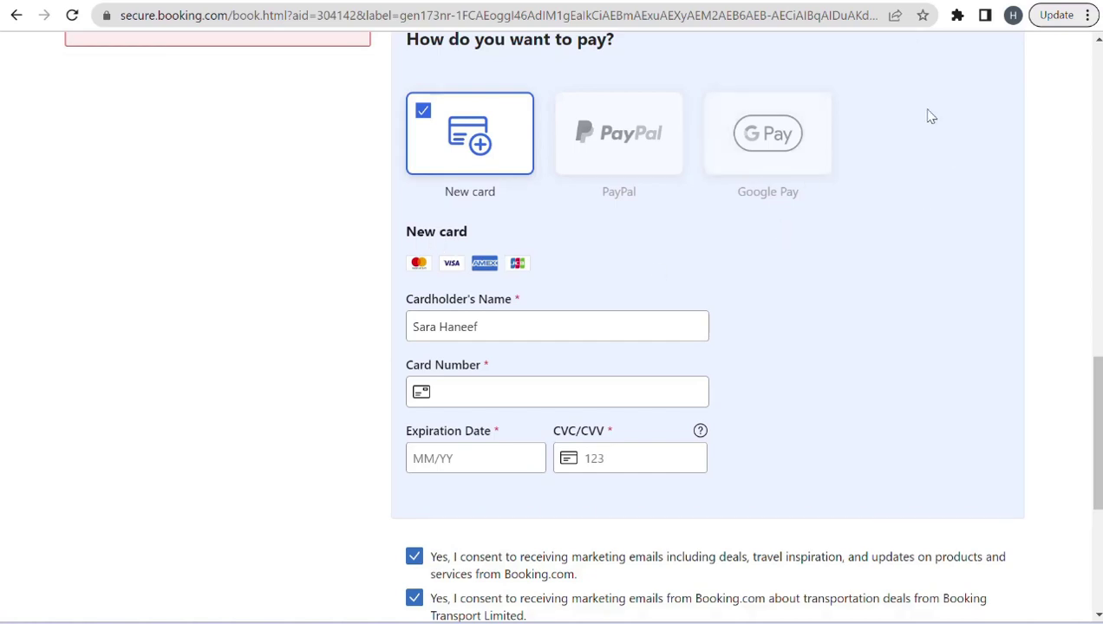
Copy a generated Visa test card number from CardGuru, then return to the Booking.com tab
key("ctrl+t")
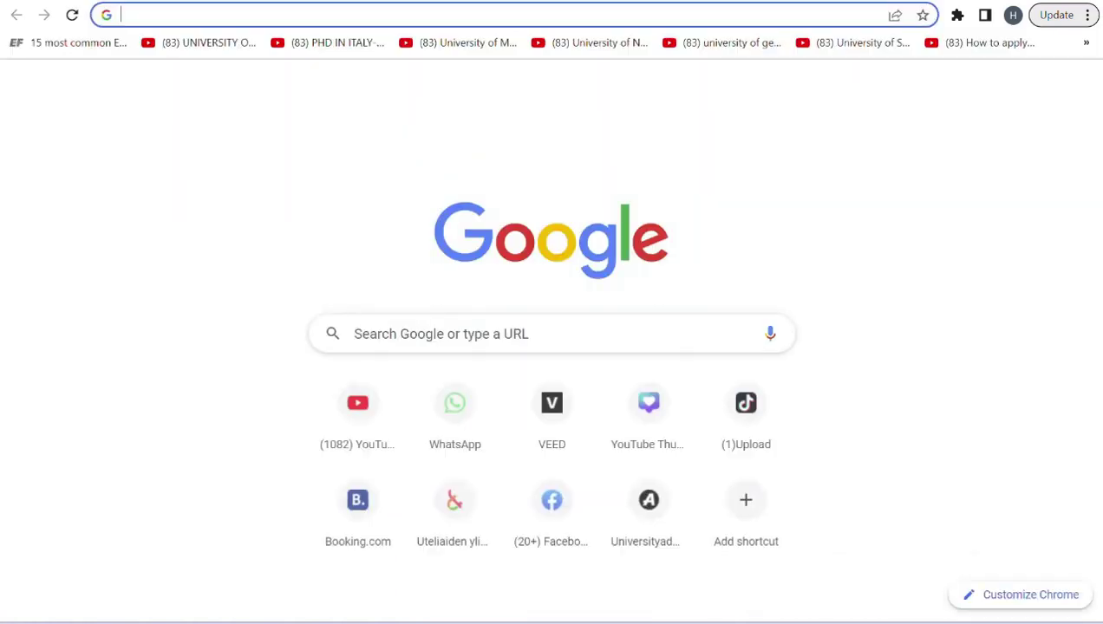
type("cardguru.io")
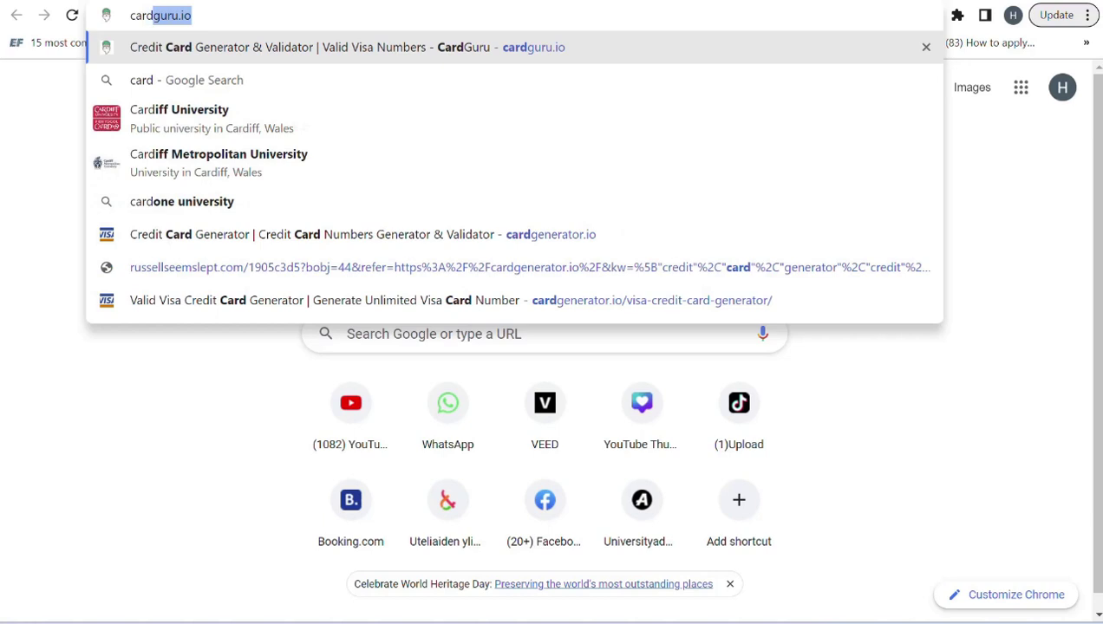
left_click(288, 48)
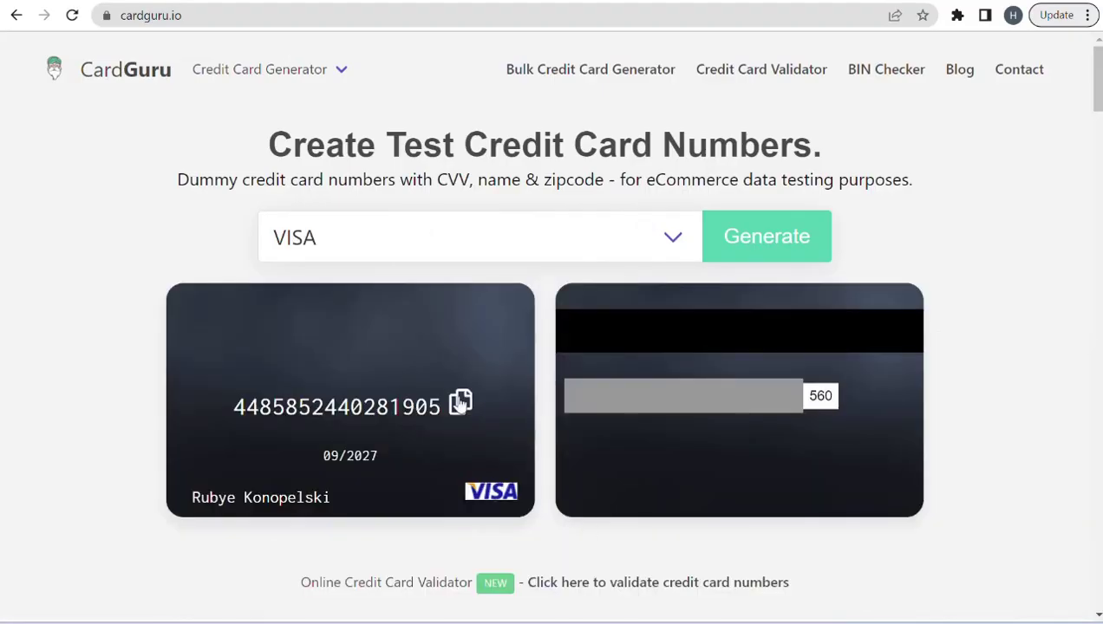
right_click(460, 400)
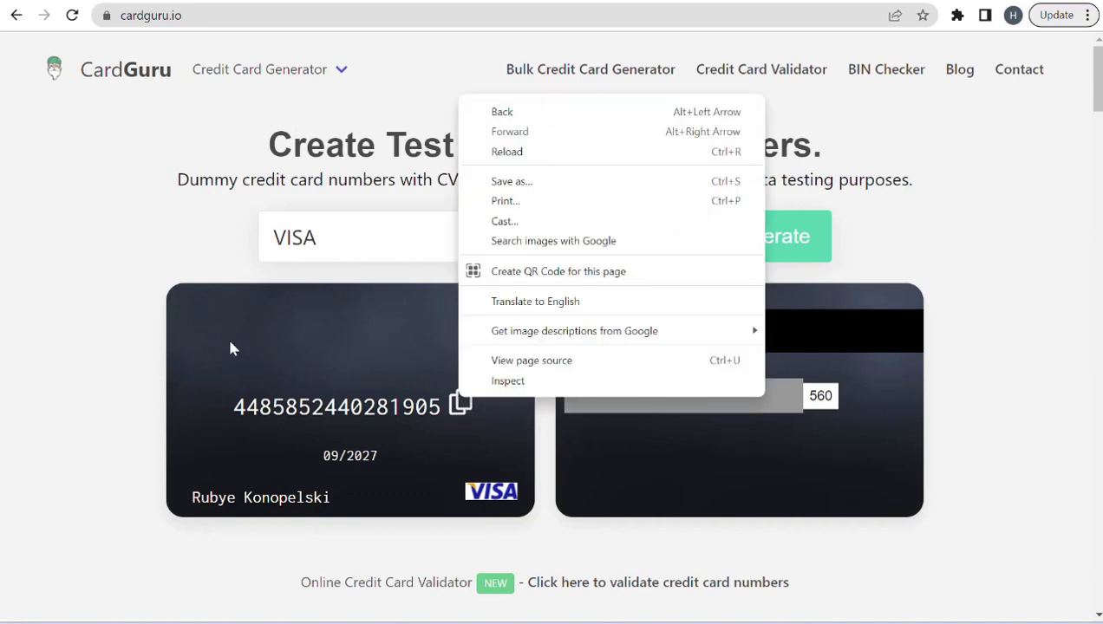
left_click(130, 336)
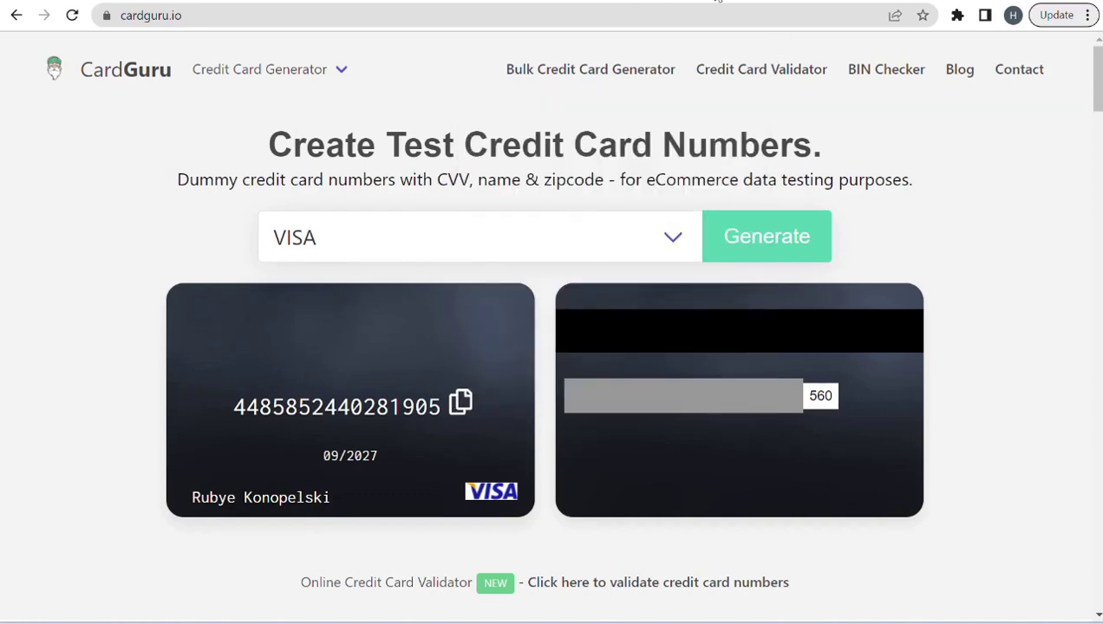
left_click(651, 0)
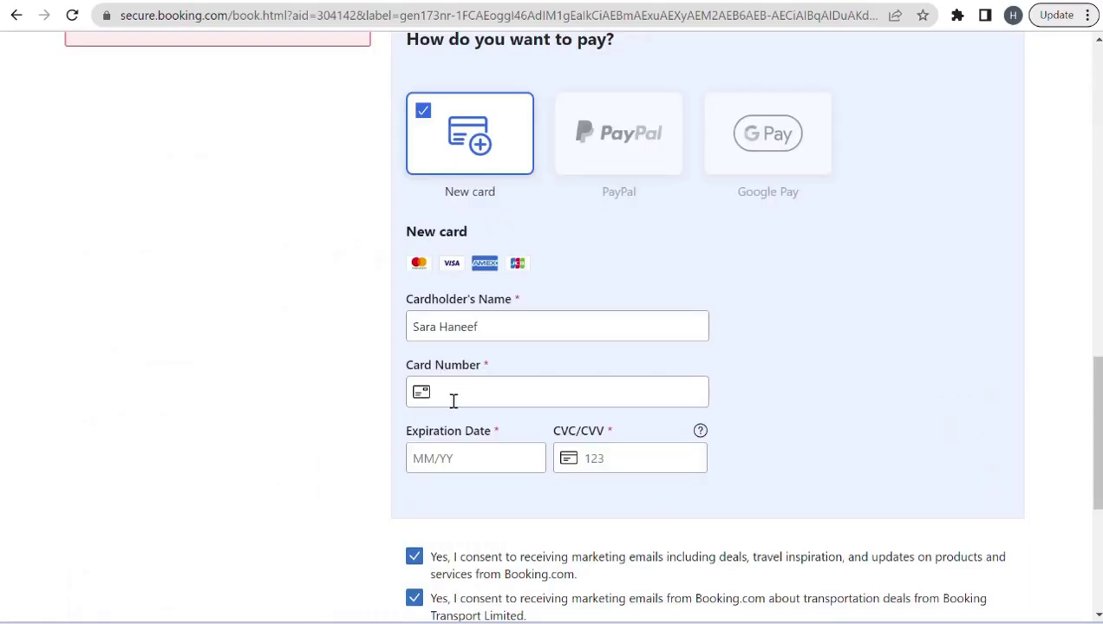
Paste the generated test Visa number, then enter expiry 09/27 and CVV 560 from the card tab
left_click(467, 388)
key("ctrl+v")
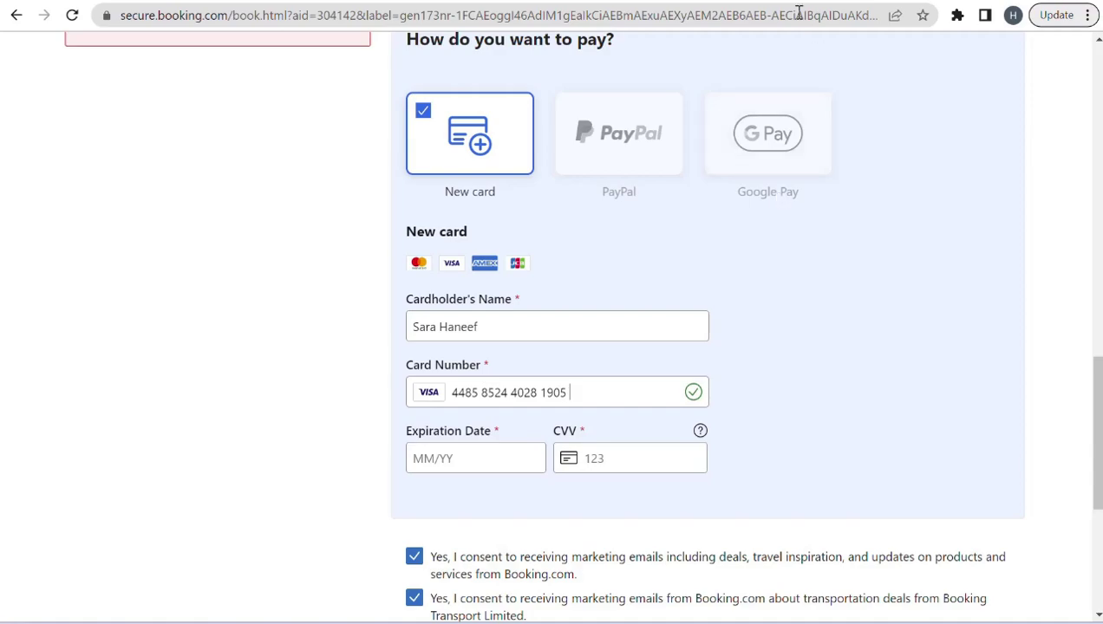
left_click(815, 1)
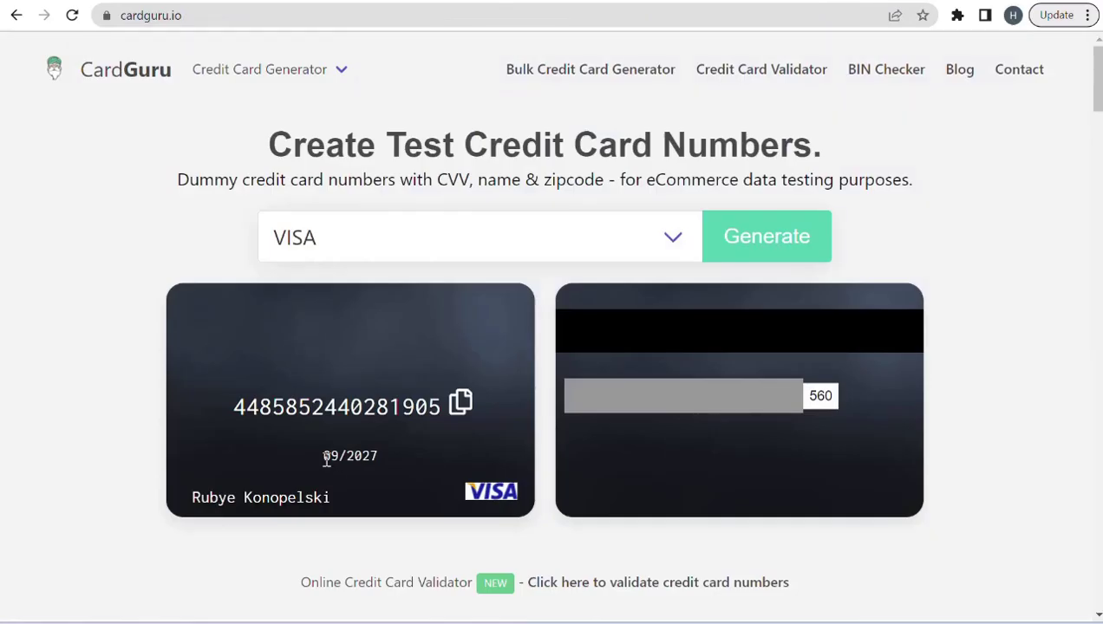
left_click(631, 1)
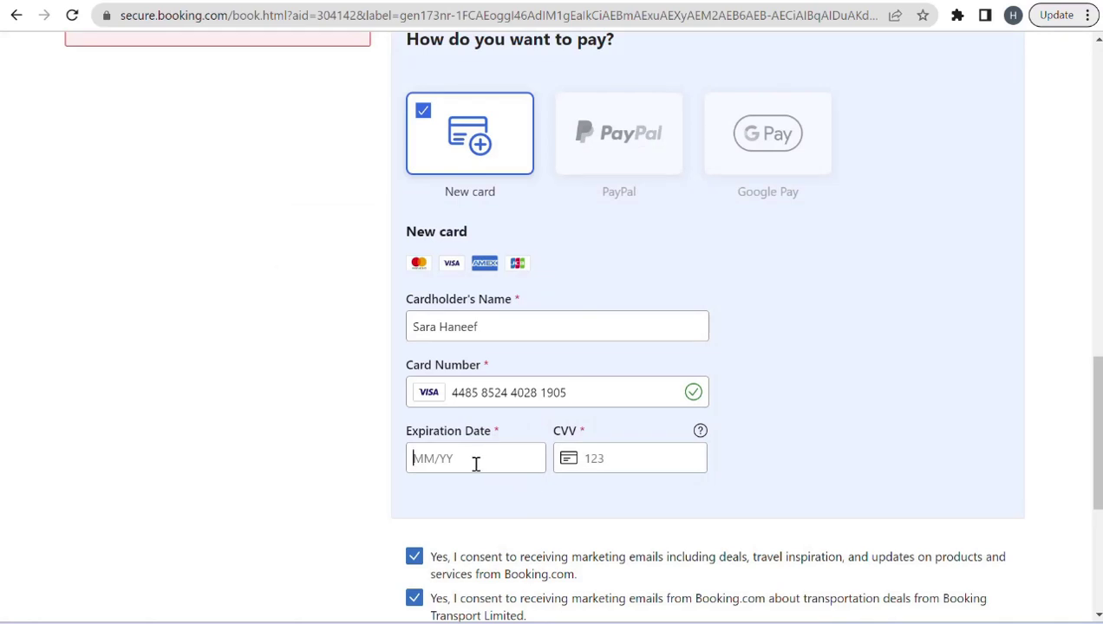
type("09/27")
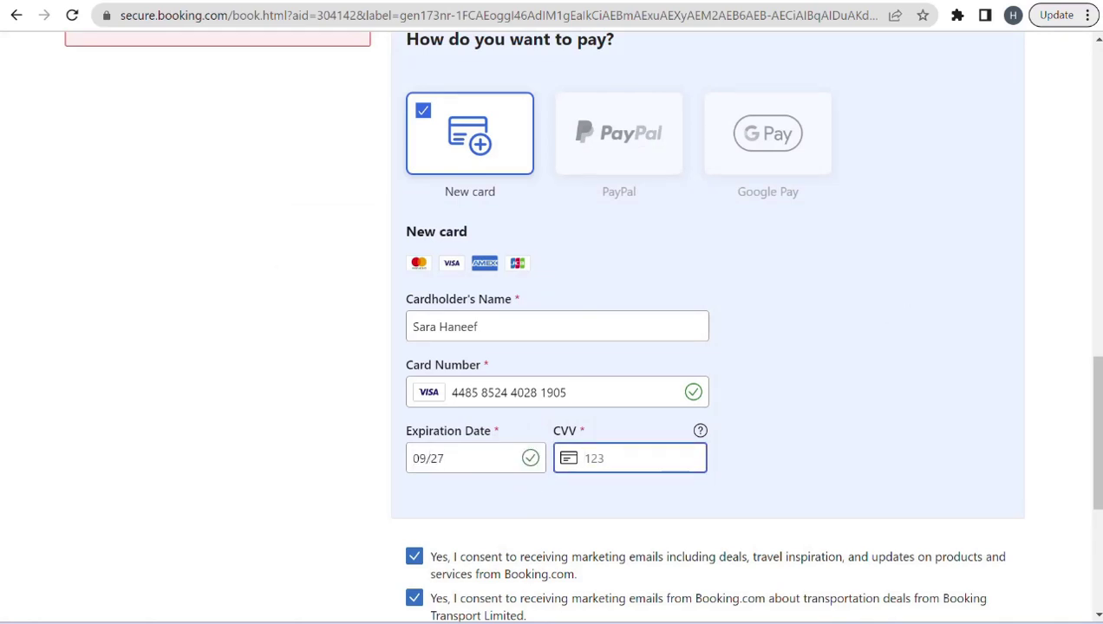
key("ctrl+Tab")
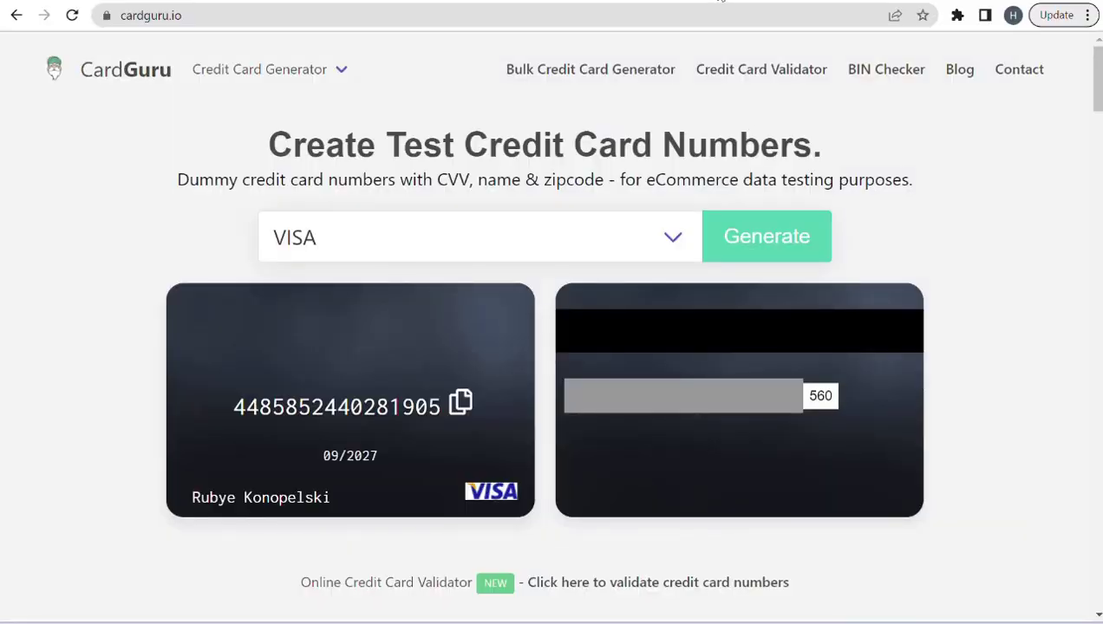
key("ctrl+shift+Tab")
type("560")
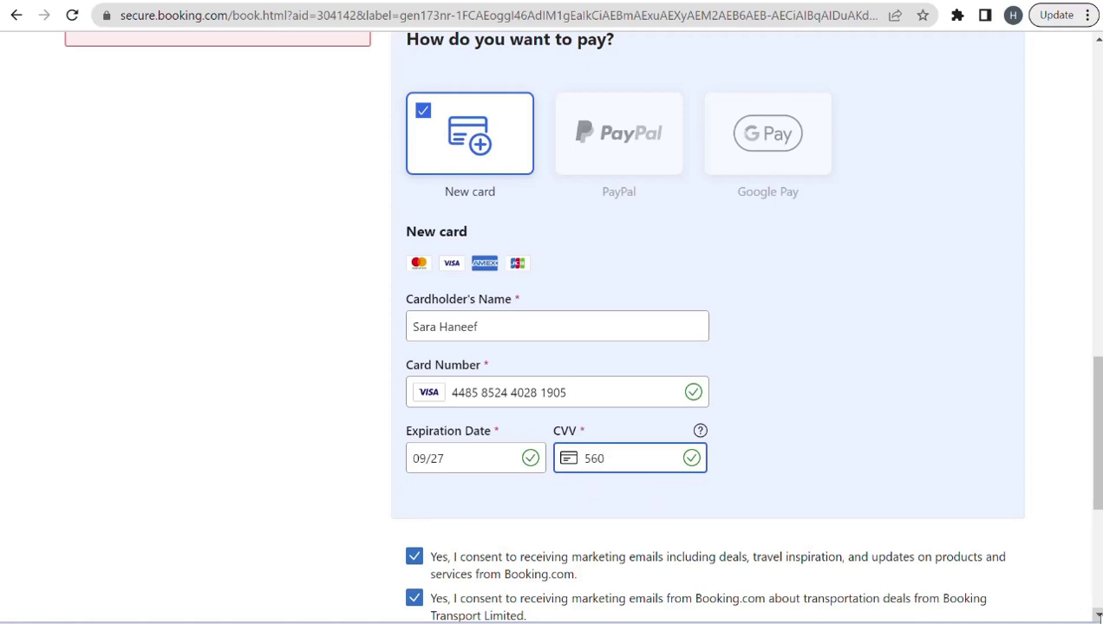
scroll(1097, 614, "down", 2)
scroll(1098, 614, "down", 3)
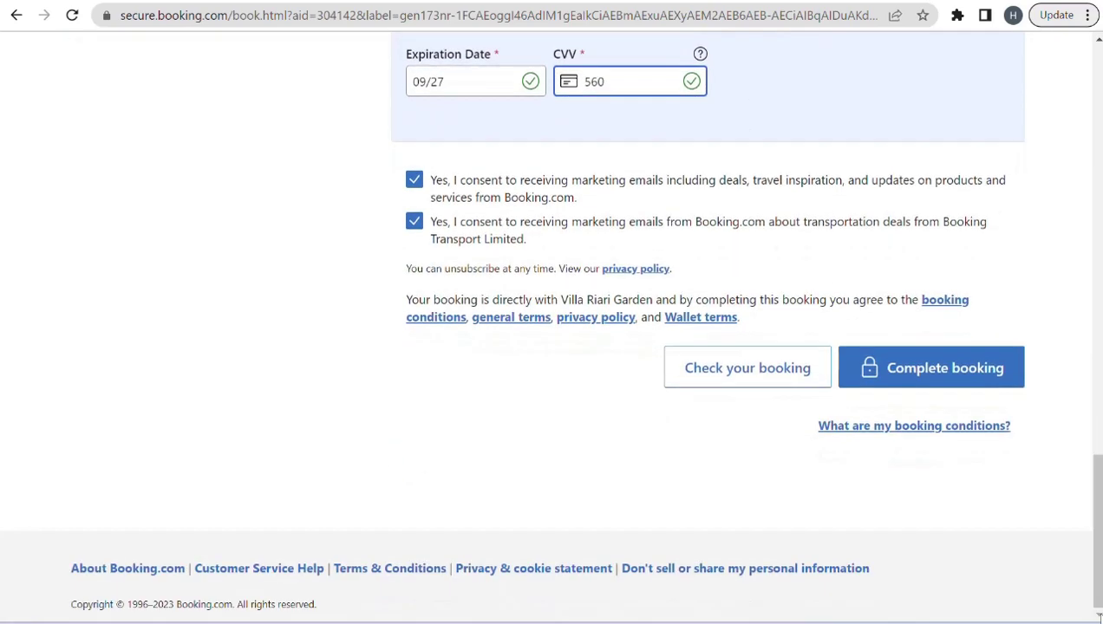
Complete the Villa Riari Garden booking and dismiss the offer to save the card
left_click(935, 373)
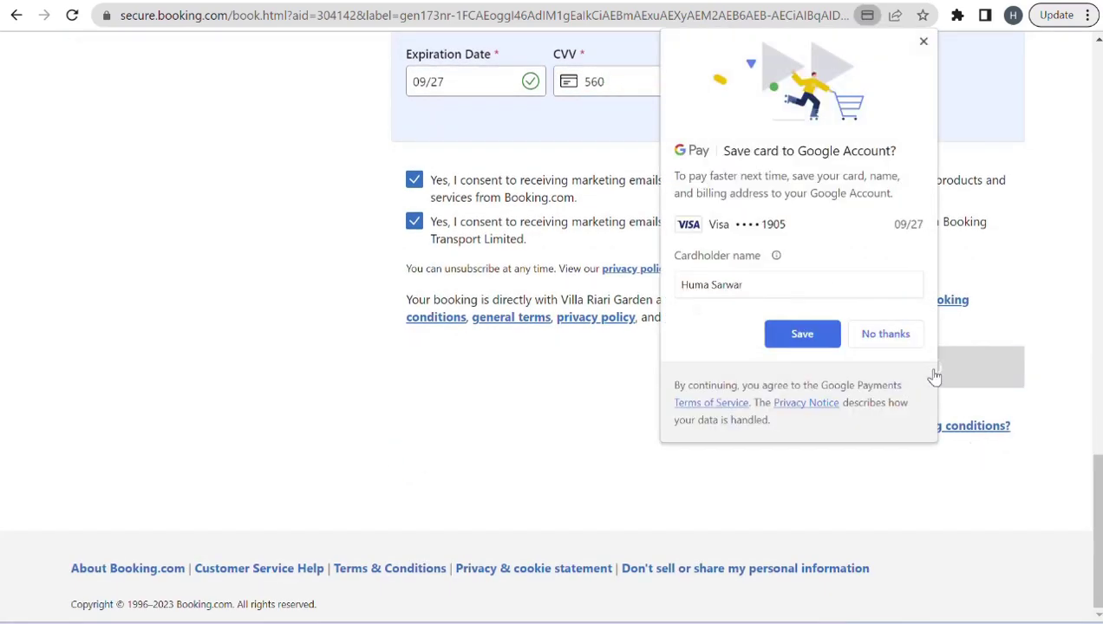
left_click(924, 42)
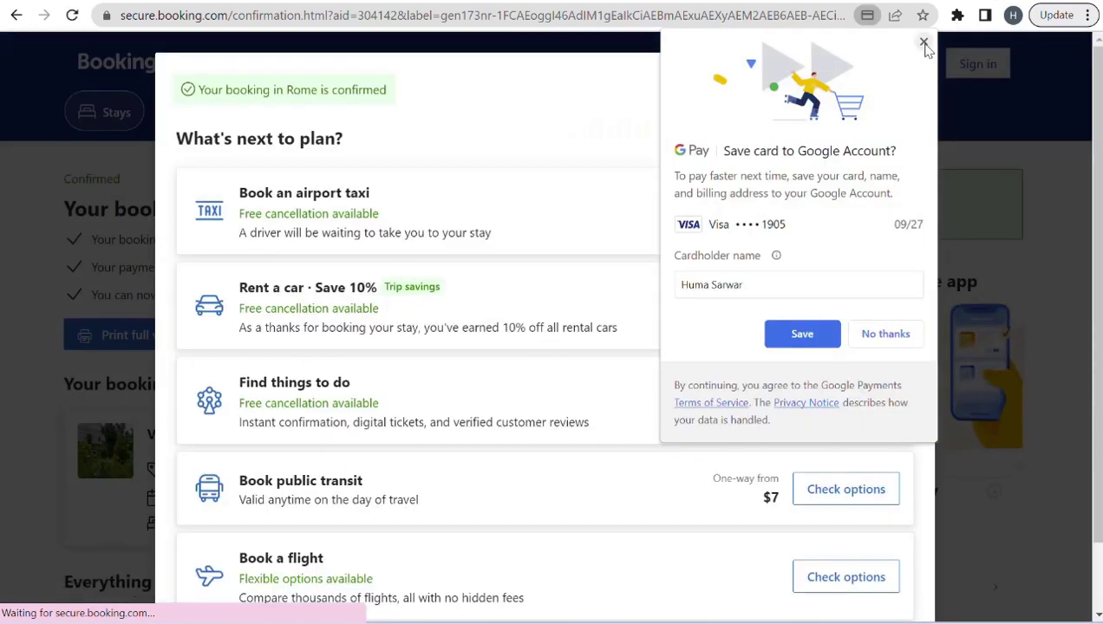
Dismiss the save-card and trip-planning pop-ups, then view and close the print/save confirmation options
left_click(925, 44)
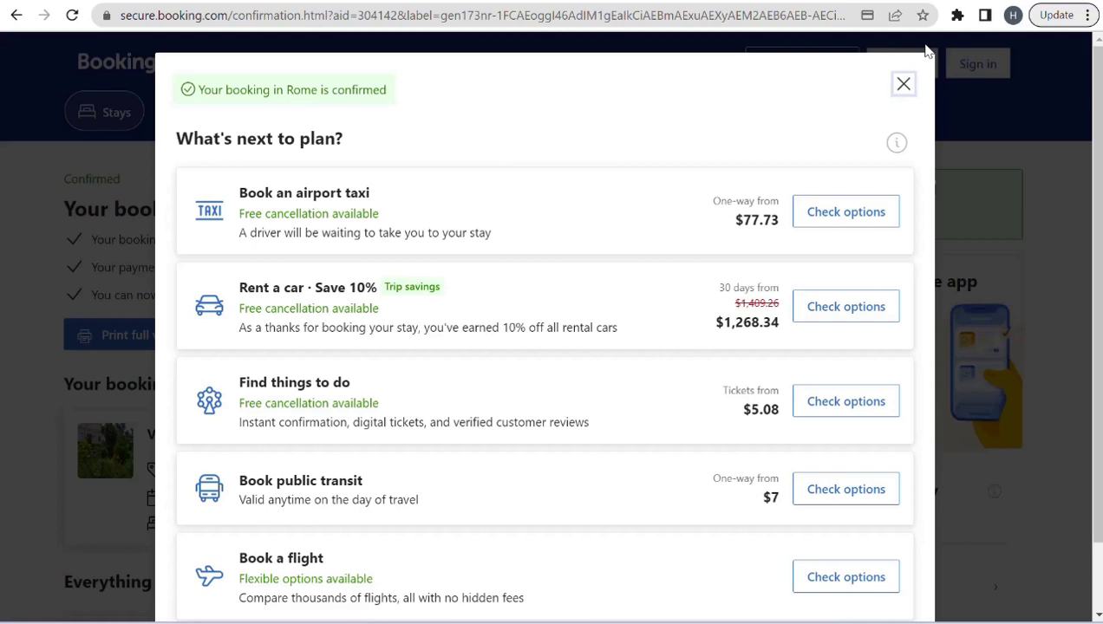
left_click(903, 86)
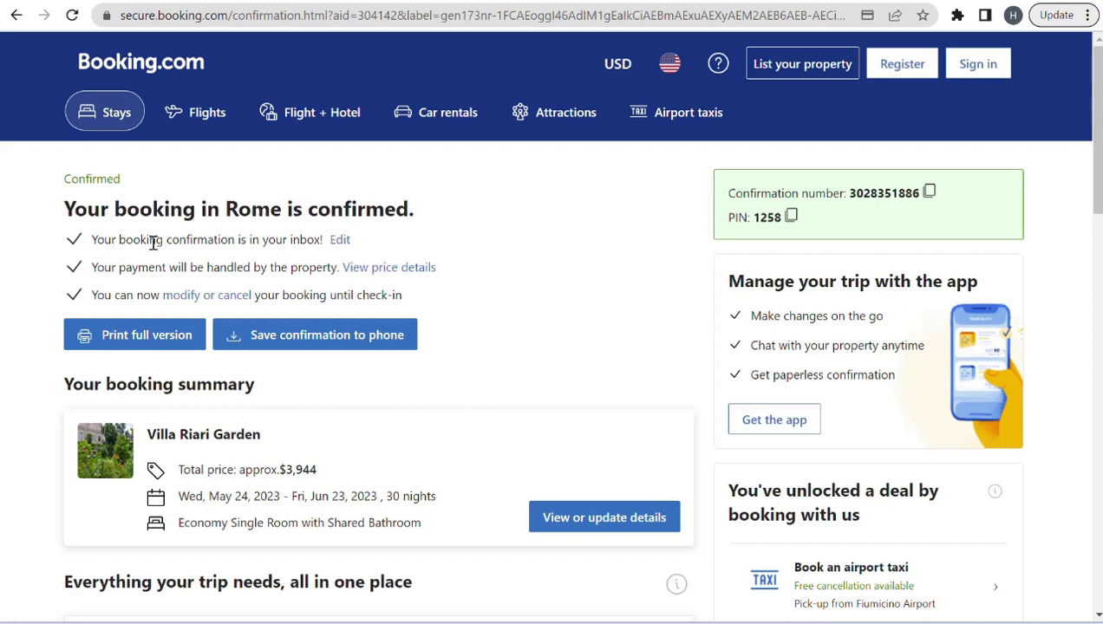
left_click(138, 341)
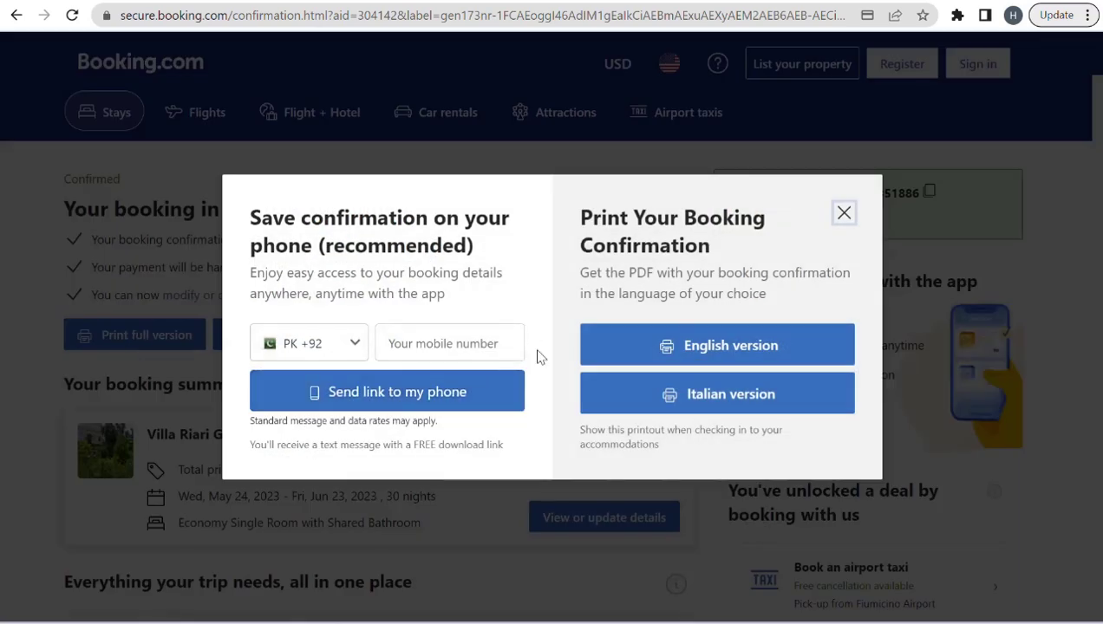
left_click(843, 214)
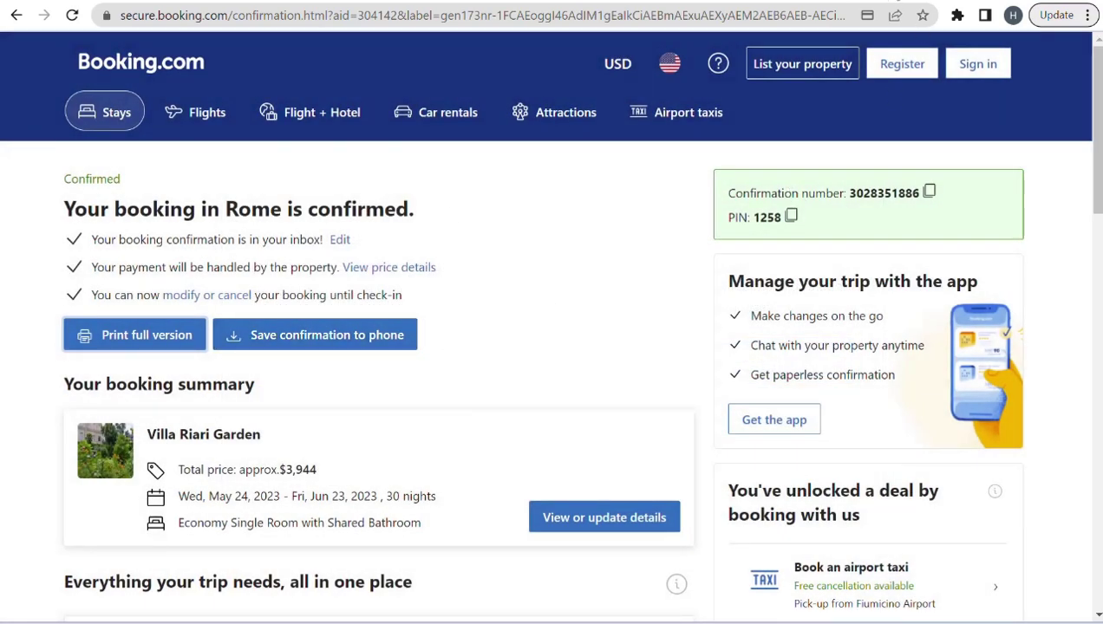
In a new tab, open Gmail and read the 'Your booking is confirmed at Villa Riari Garden' email
key("ctrl+t")
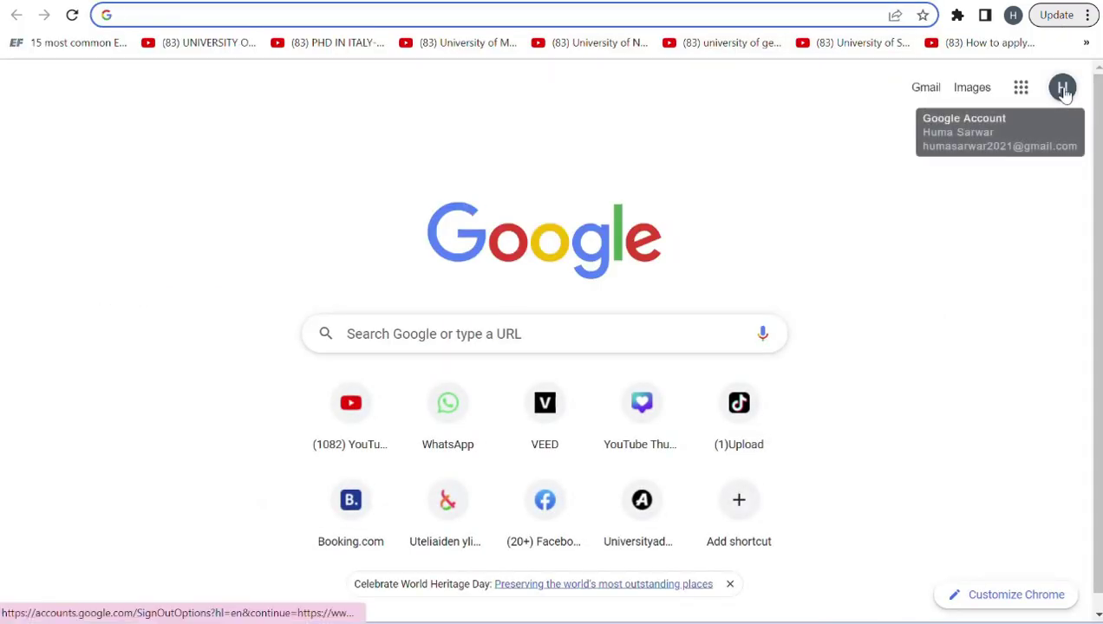
left_click(1064, 88)
left_click(1021, 94)
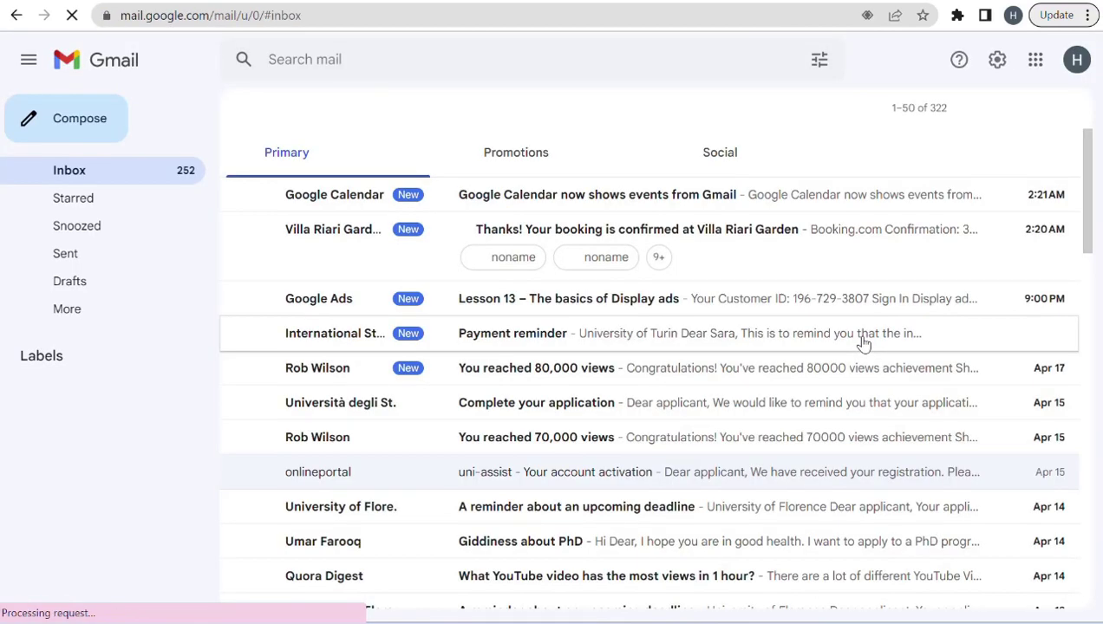
left_click(580, 237)
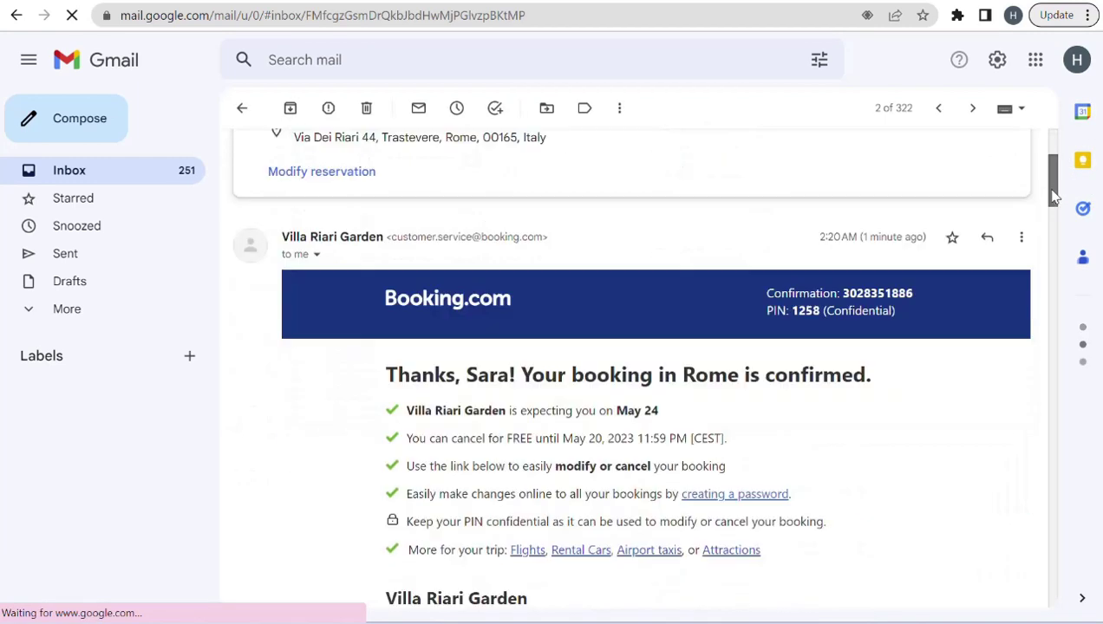
mouse_move(1053, 198)
left_mouse_down()
mouse_move(1076, 337)
mouse_move(1078, 458)
mouse_move(1048, 312)
mouse_move(1045, 171)
left_mouse_up()
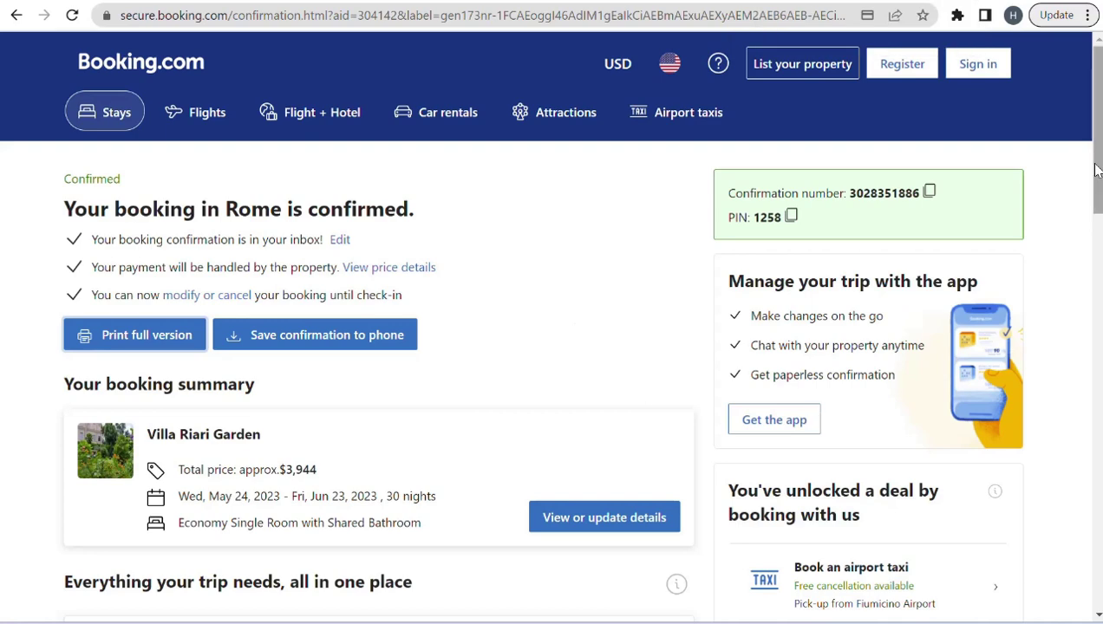
left_click_drag(1097, 169, 1099, 265)
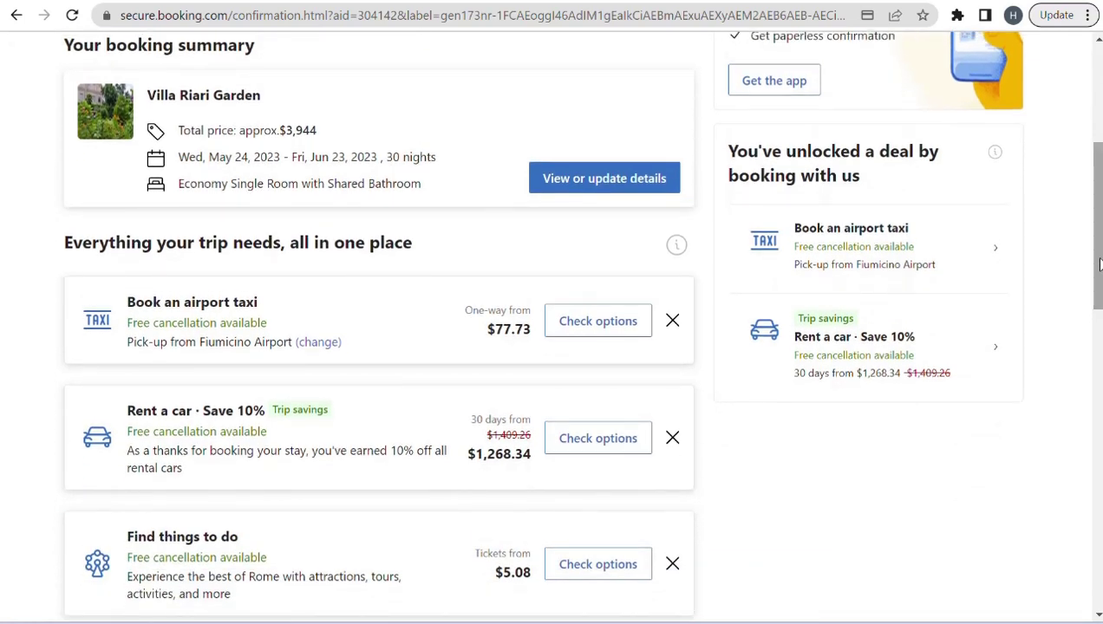
mouse_move(1098, 215)
left_mouse_down()
mouse_move(1097, 120)
mouse_move(1098, 250)
mouse_move(1098, 148)
mouse_move(1098, 222)
left_mouse_up()
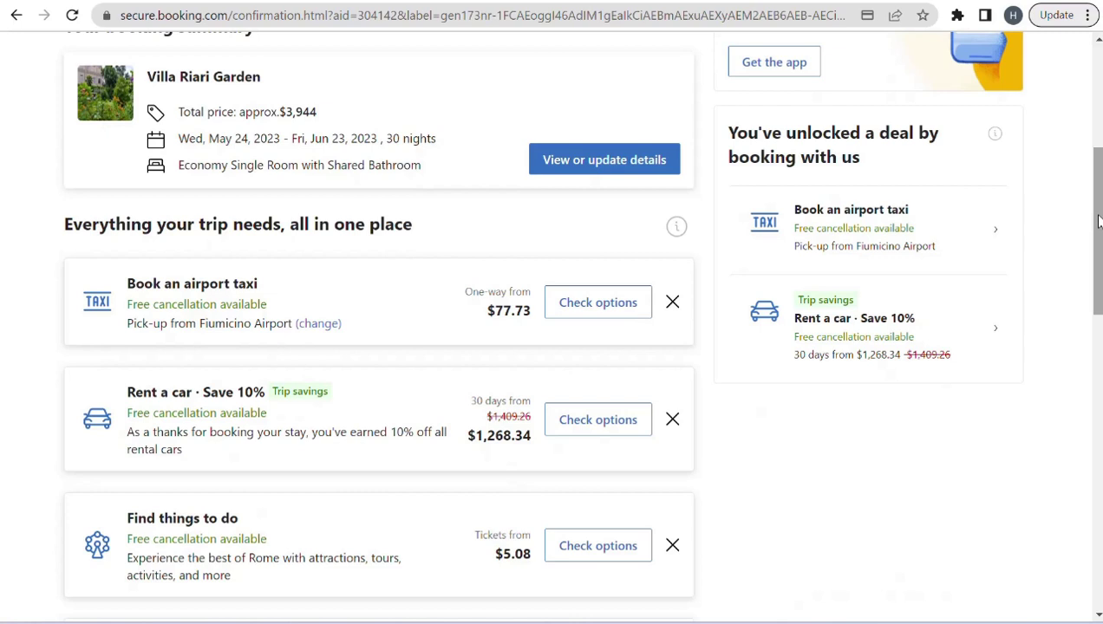